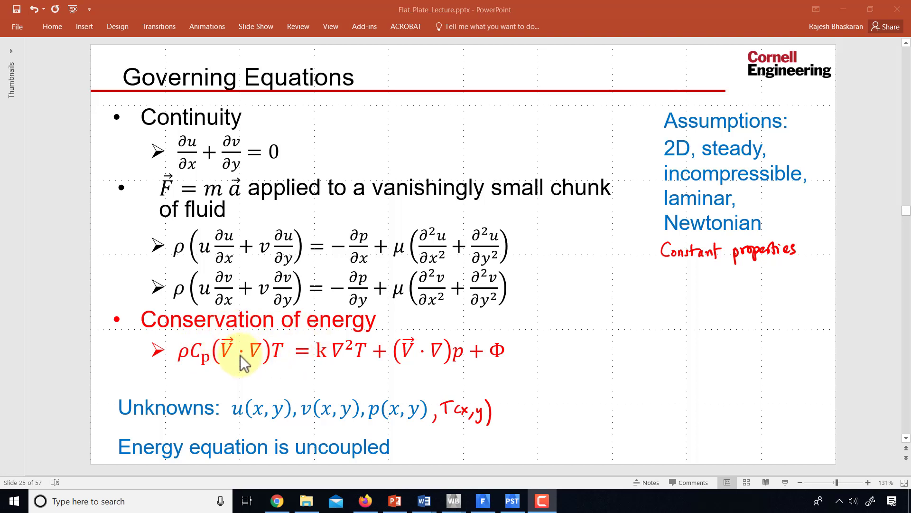
Switch from the PowerPoint slides to the Flat_Plate Workbench project window.
key("alt+Tab")
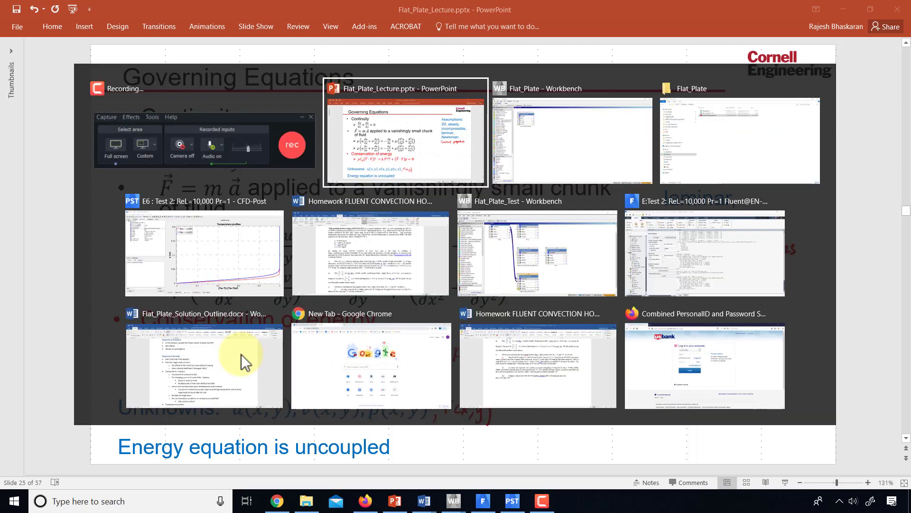
key("alt+Tab")
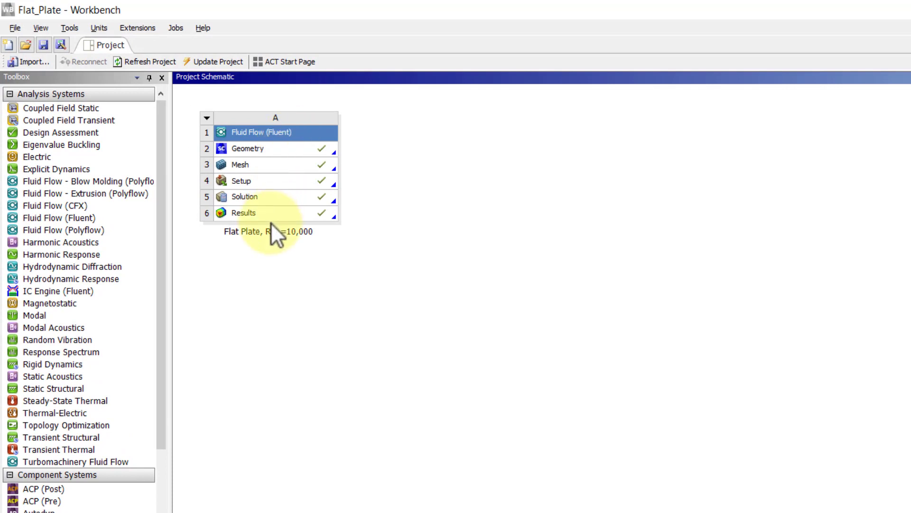
Duplicate the Flat Plate system and name the copy 'Convection Pr=1'.
right_click(261, 215)
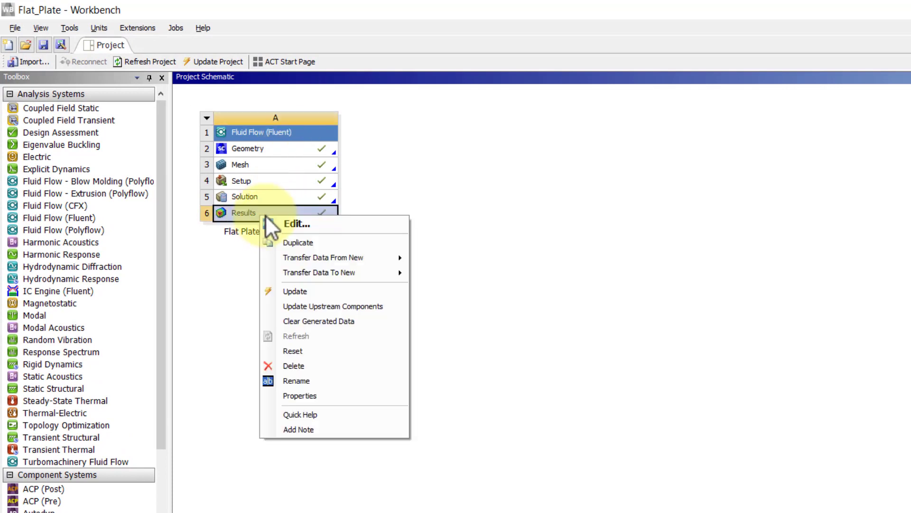
left_click(307, 243)
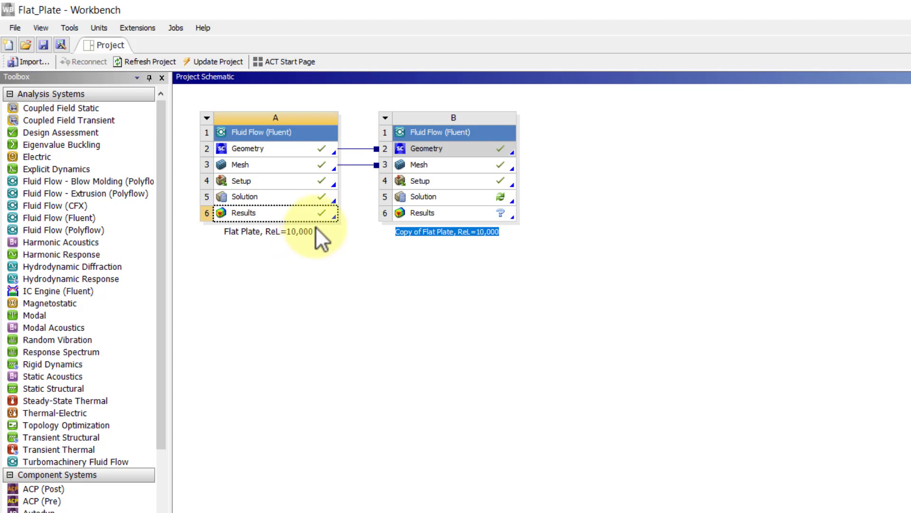
type("Conv")
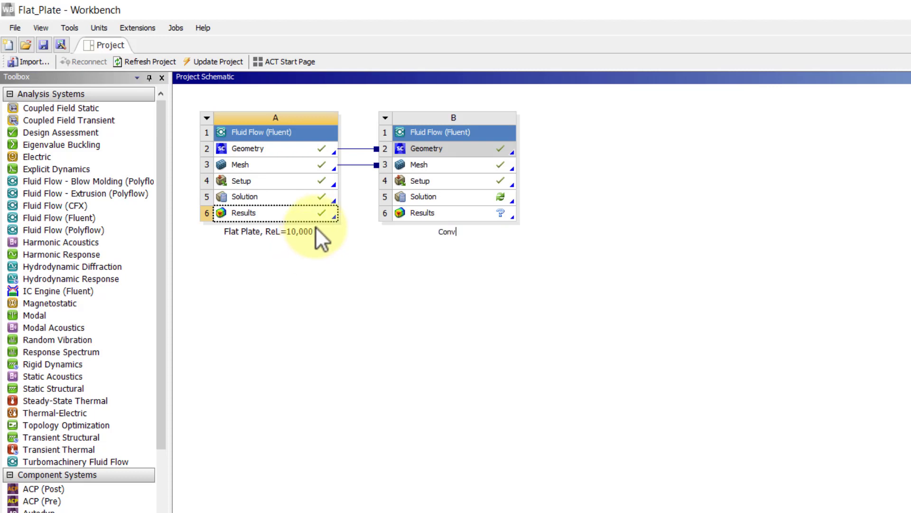
type("ection ")
type("P")
type("r=1")
key("Return")
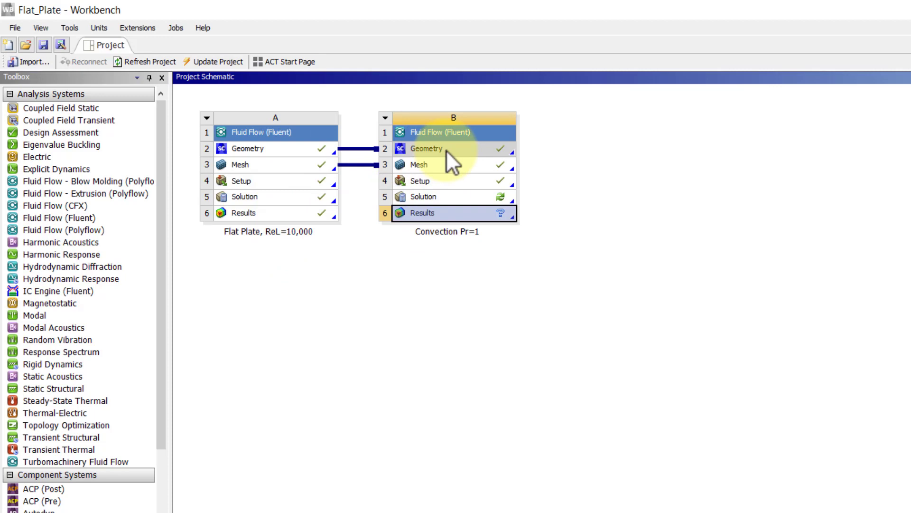
Edit the Convection Pr=1 system's Solution cell to launch Fluent.
left_click(438, 185)
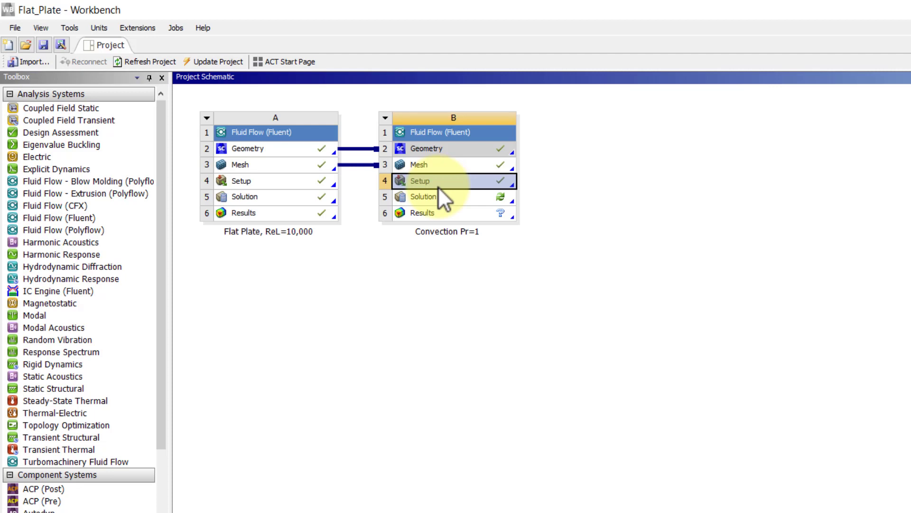
left_click(439, 198)
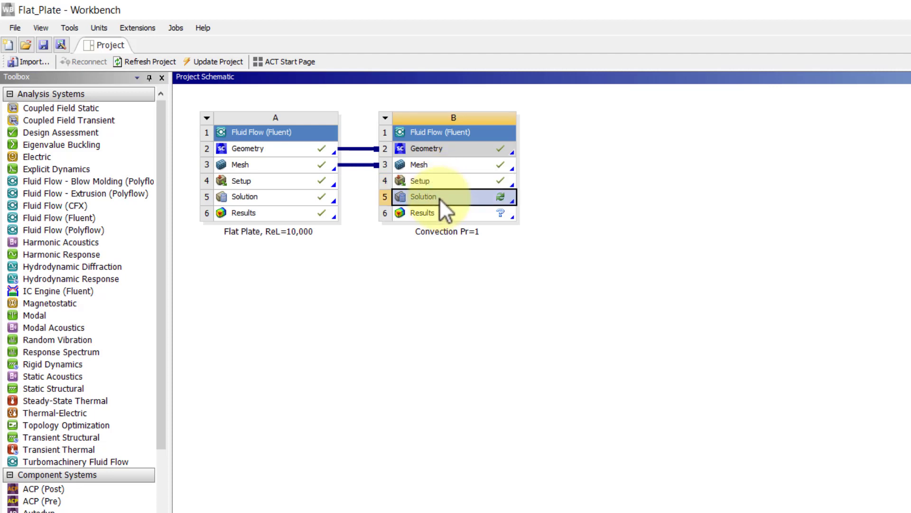
right_click(439, 199)
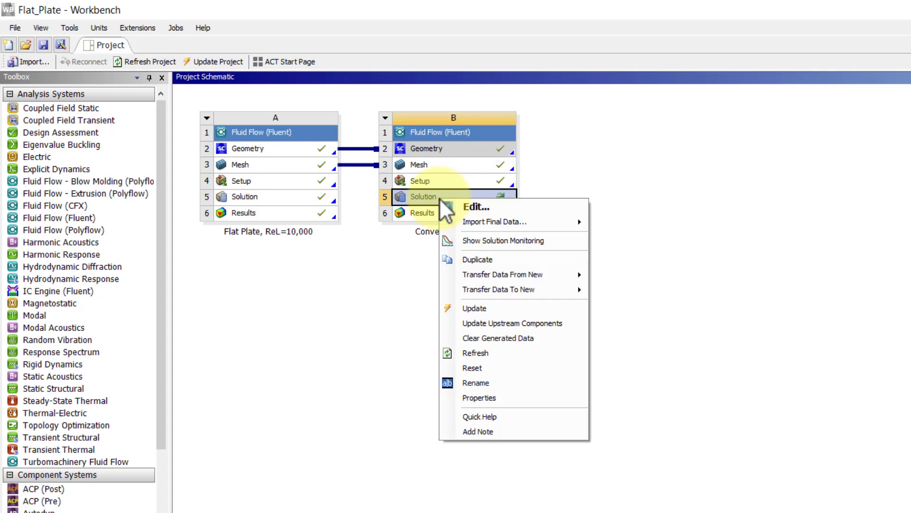
left_click(486, 206)
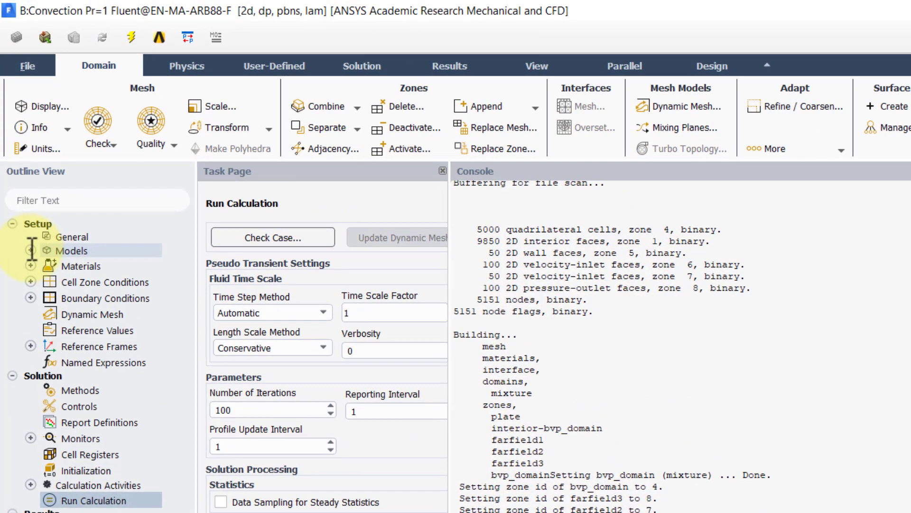
Enable the Energy Equation in the Energy model settings.
left_click(32, 250)
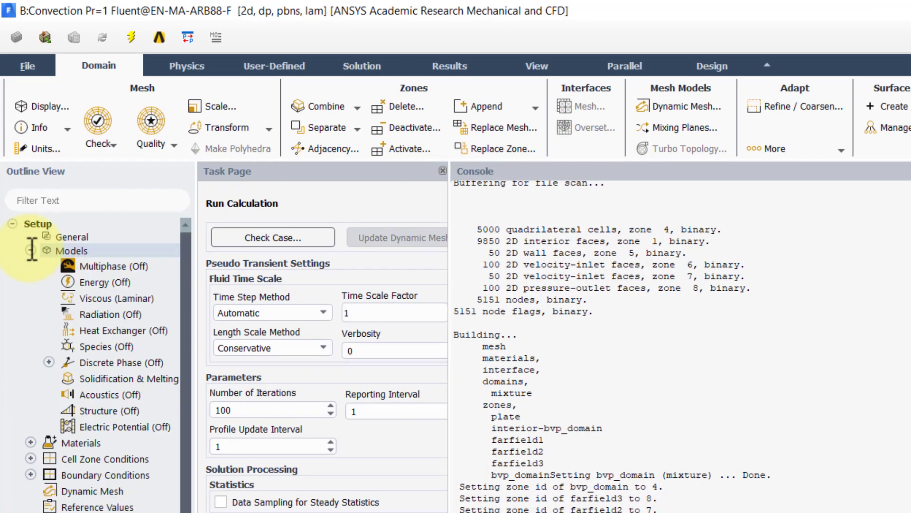
double_click(107, 282)
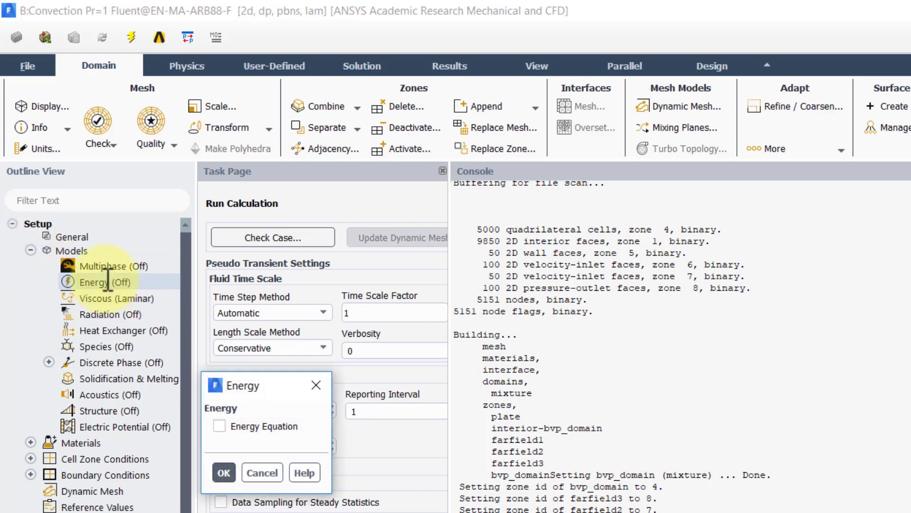
left_click(222, 426)
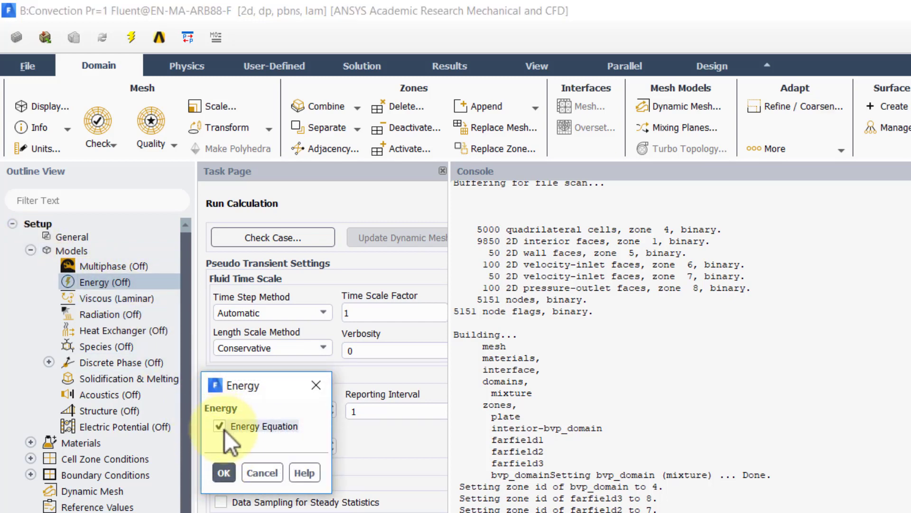
left_click(228, 471)
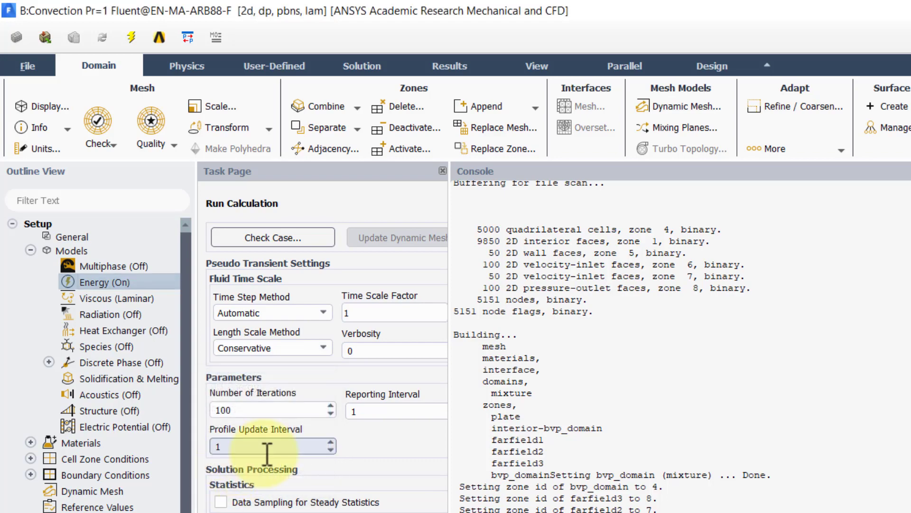
key("alt+Tab")
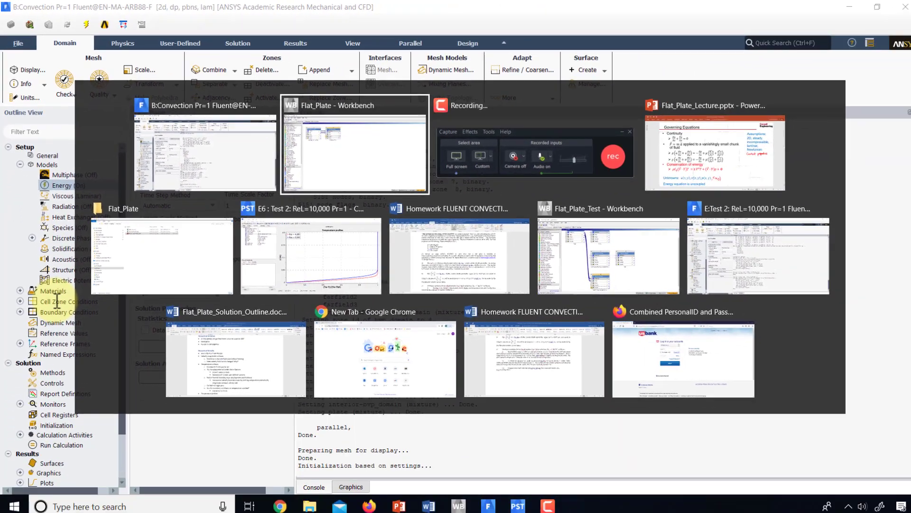
key("alt+Tab")
key("alt+Tab")
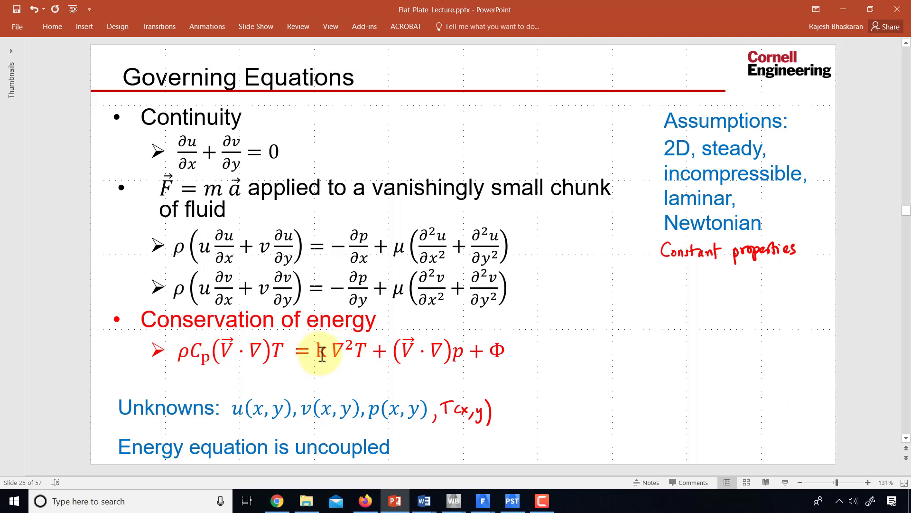
key("alt+Tab")
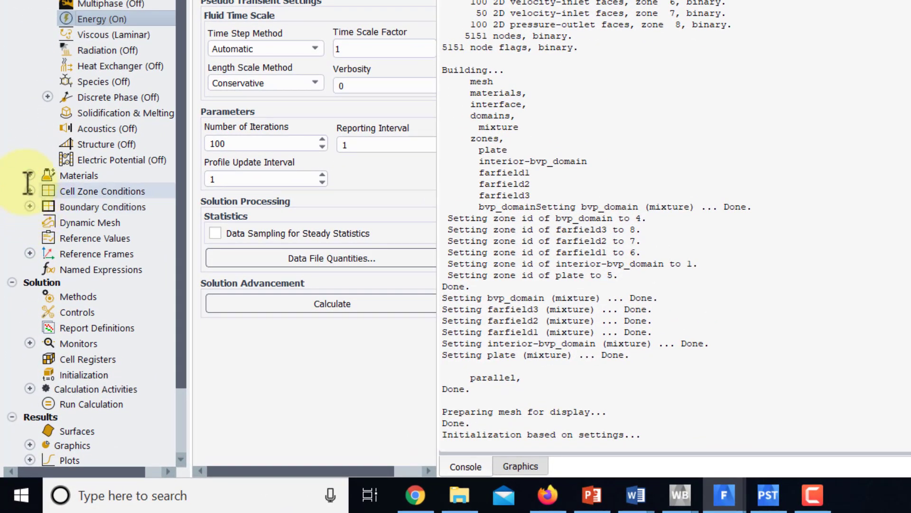
Set air's specific heat to 10000 and thermal conductivity to 1, then apply and close.
left_click(29, 175)
left_click(48, 190)
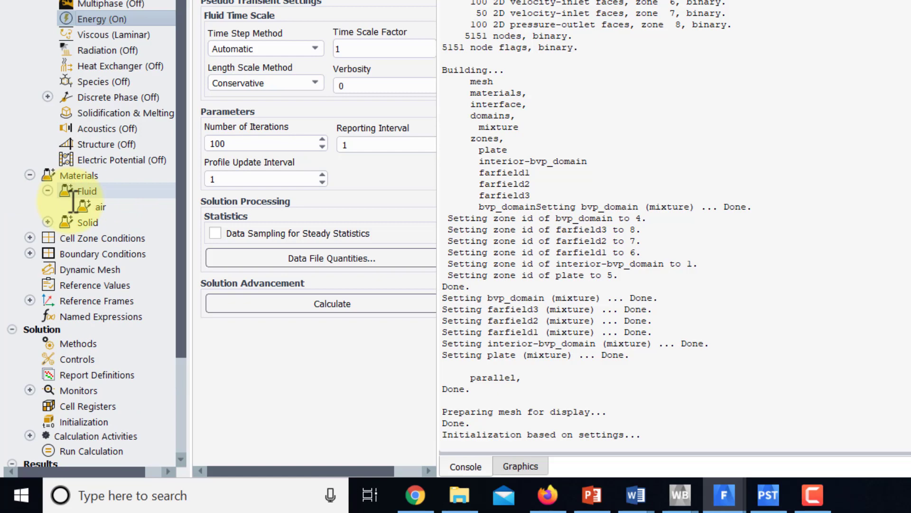
double_click(115, 207)
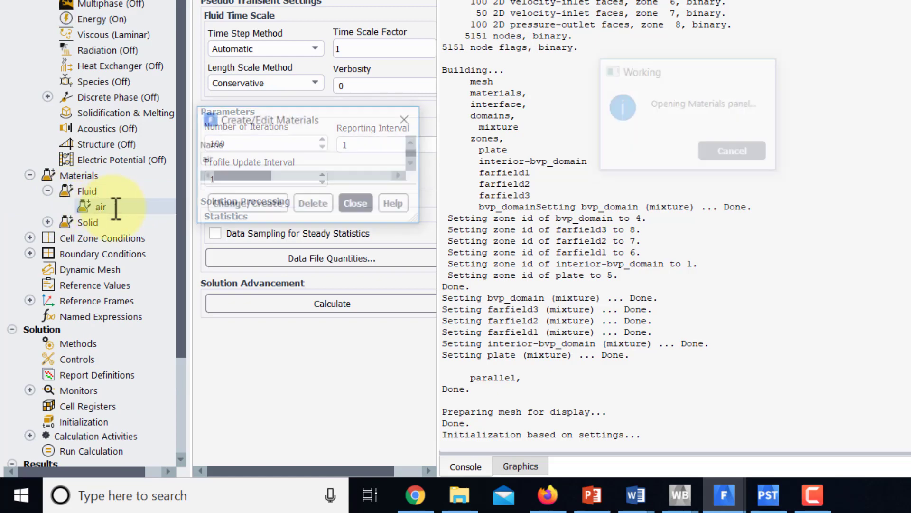
left_click_drag(391, 146, 330, 0)
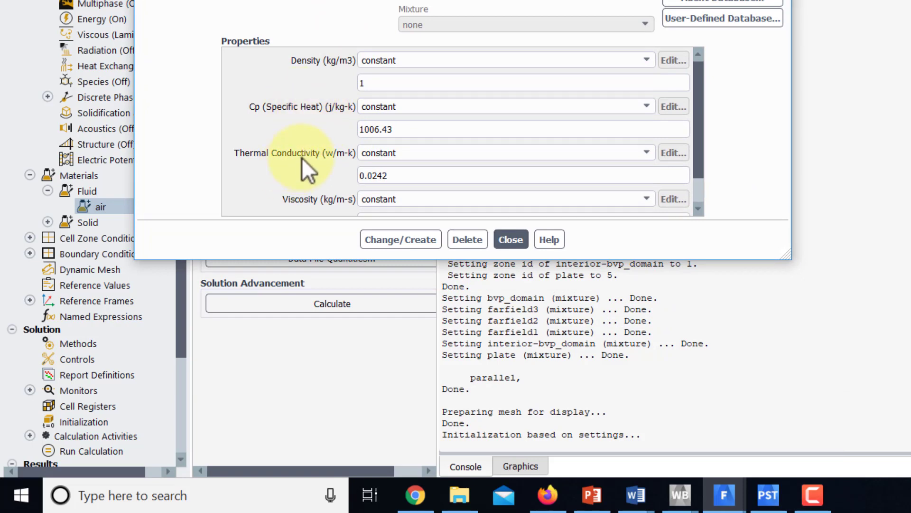
left_click_drag(431, 131, 325, 142)
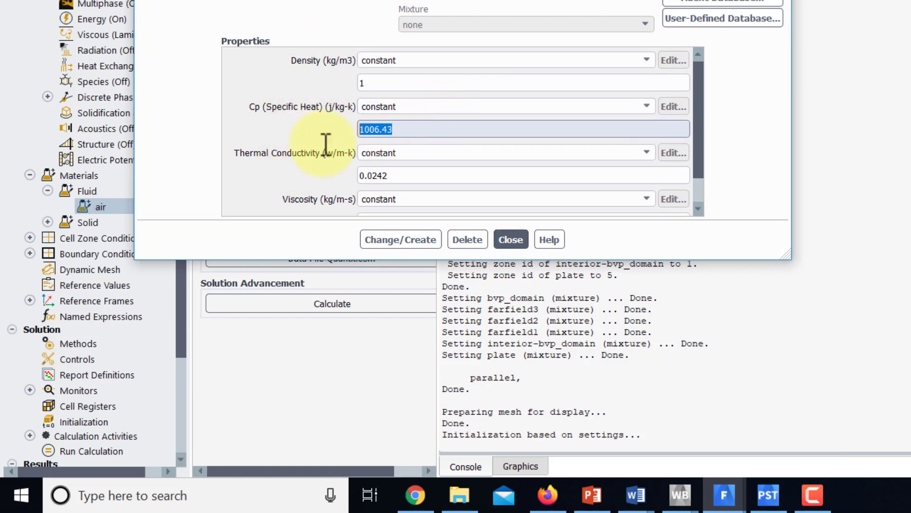
type("1e")
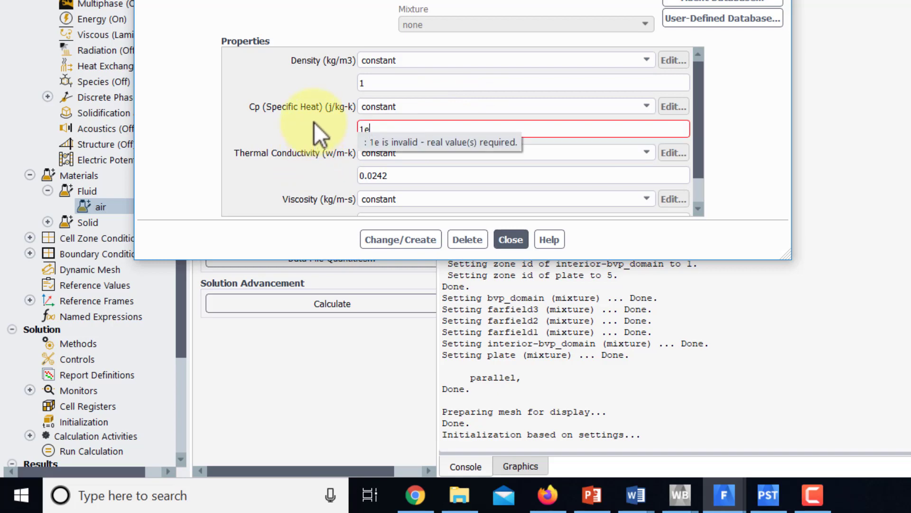
type("4")
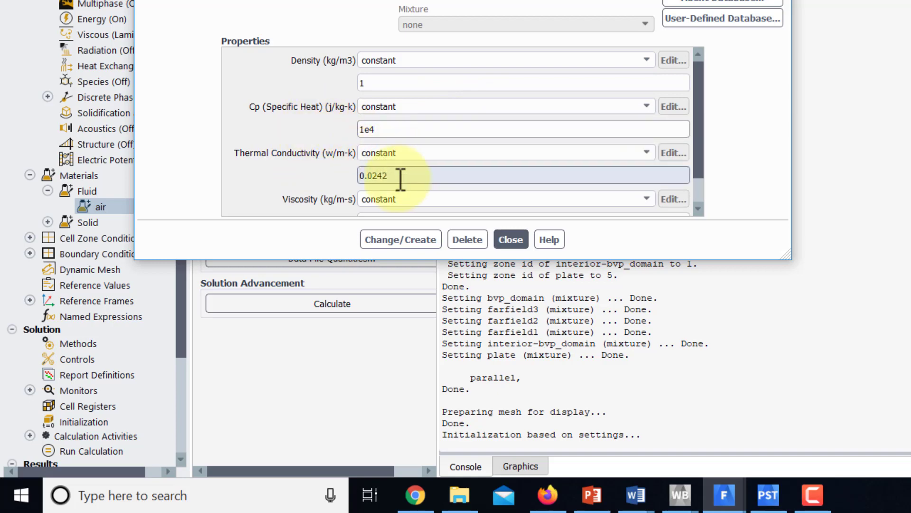
left_click_drag(400, 179, 349, 178)
type("1")
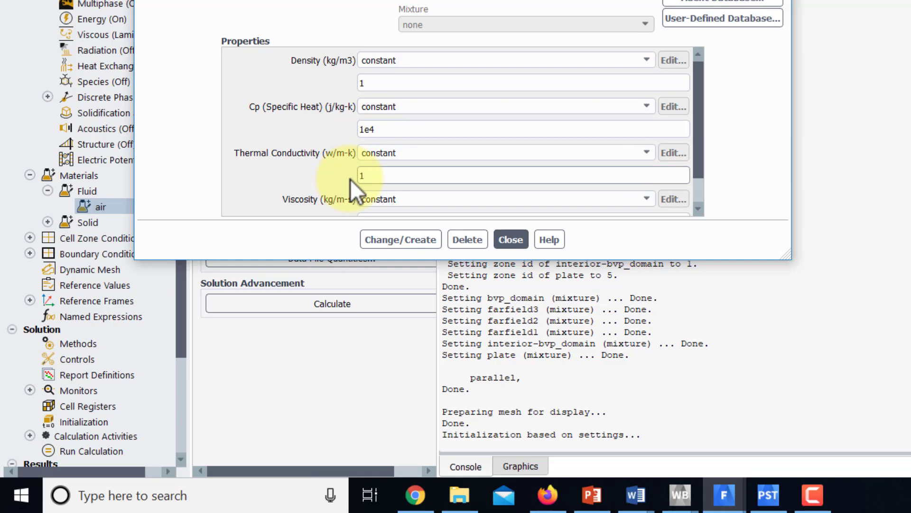
left_click(414, 242)
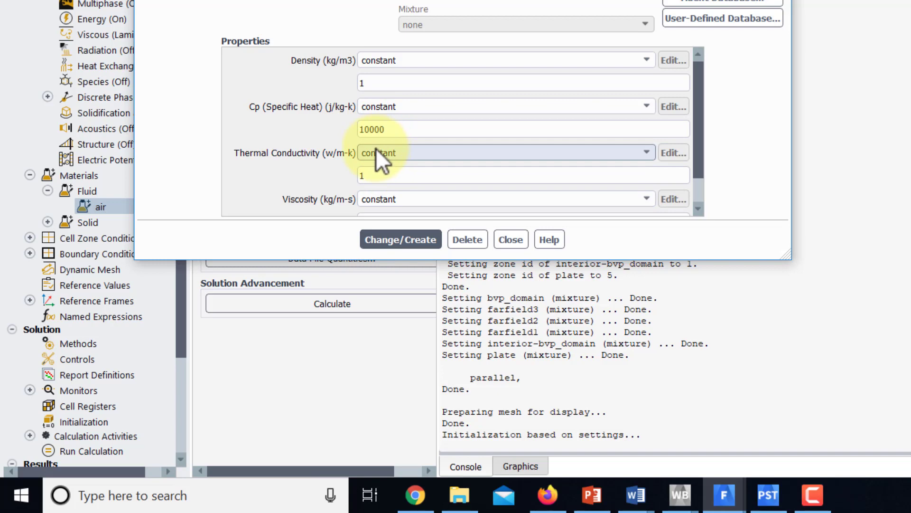
left_click(510, 241)
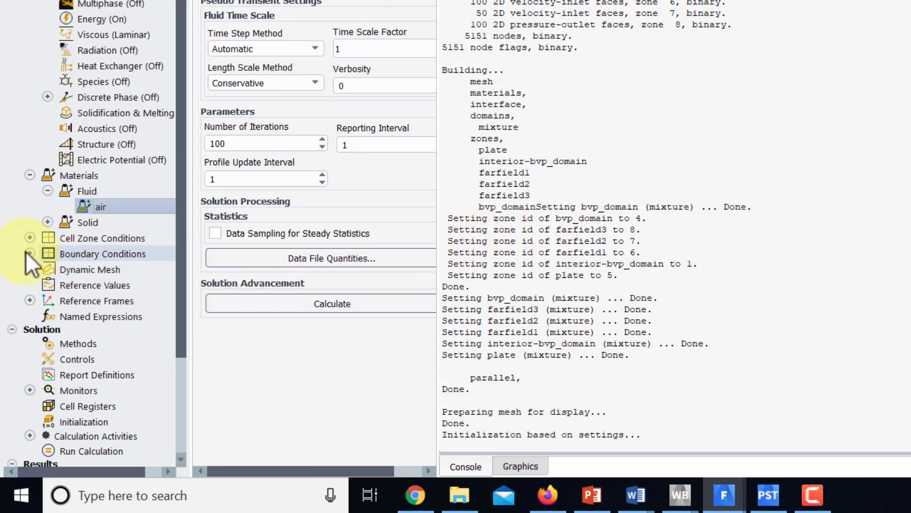
Expand the boundary conditions and check the lecture slides.
double_click(82, 253)
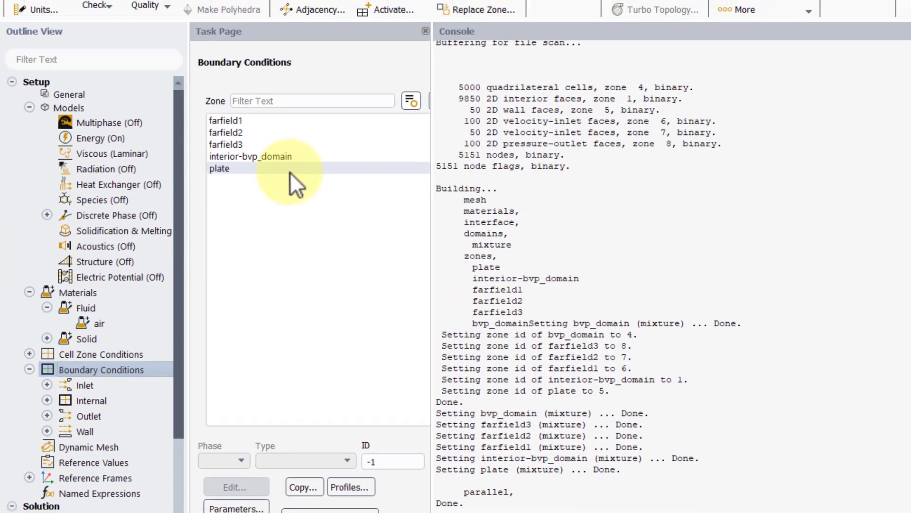
key("alt+Tab")
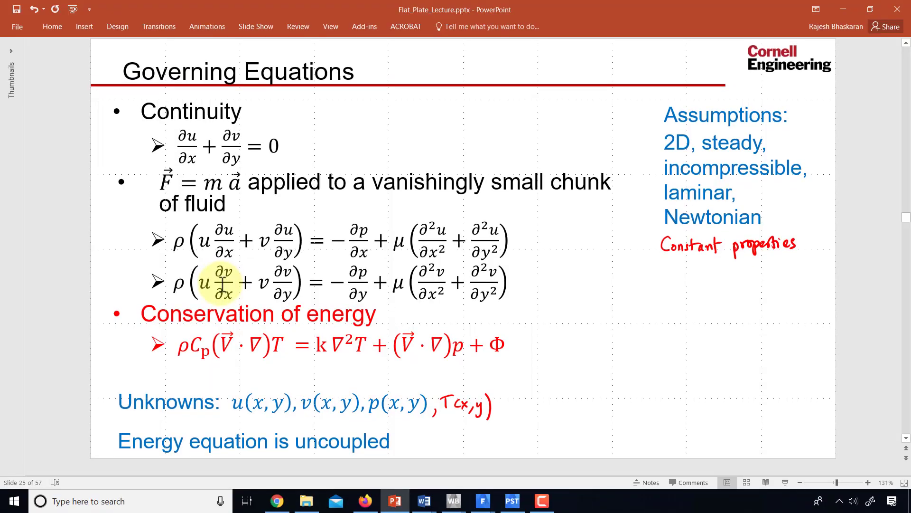
scroll(222, 287, "down", 1)
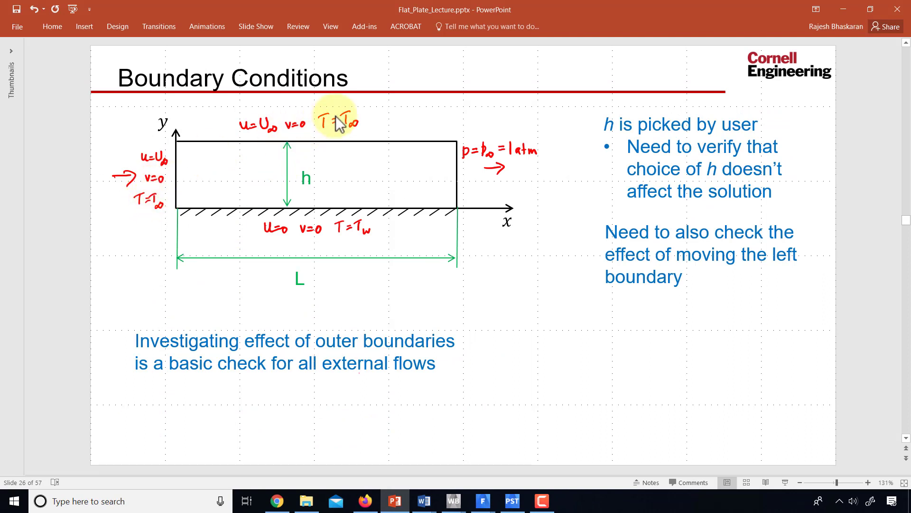
Set the farfield1 inlet thermal temperature to 400 K.
key("alt+Tab")
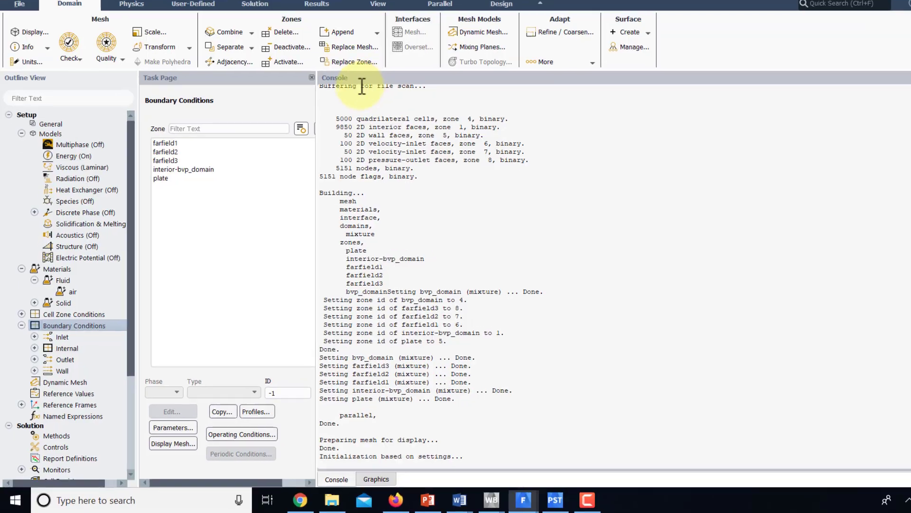
left_click(242, 64)
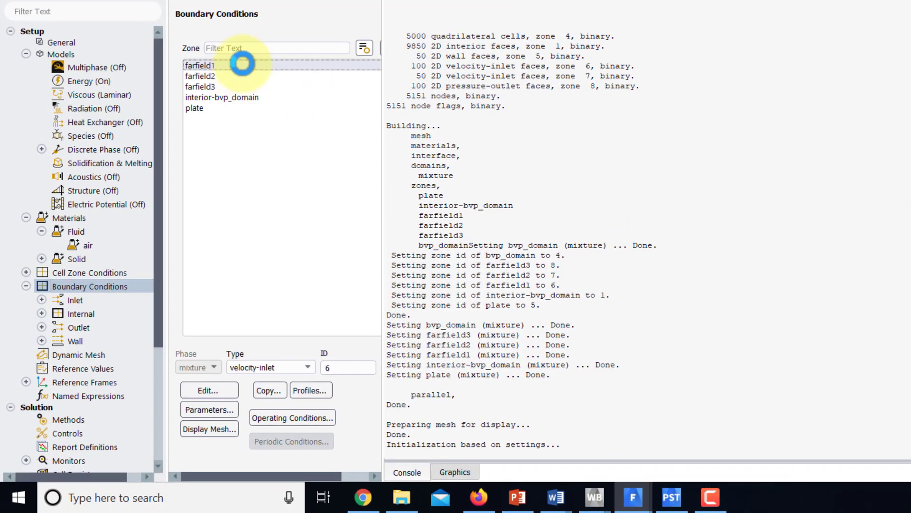
left_click(223, 391)
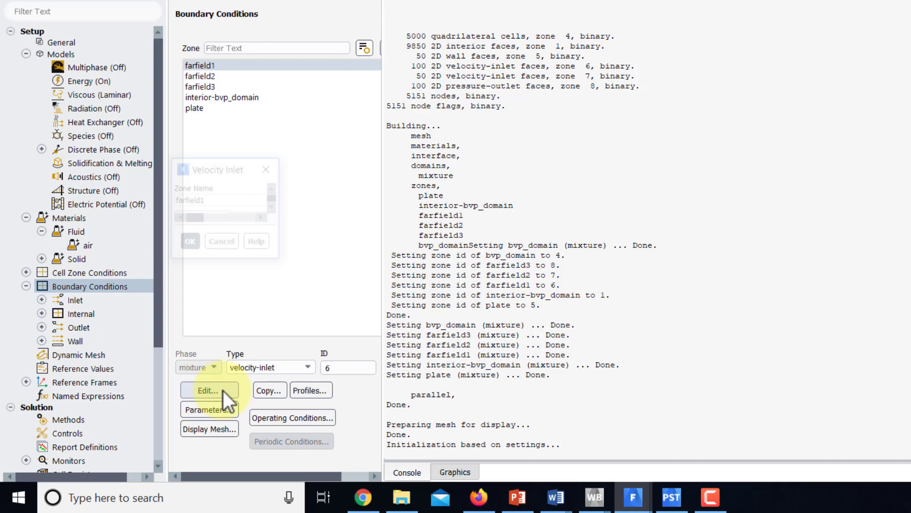
left_click(256, 222)
left_click_drag(245, 245, 236, 251)
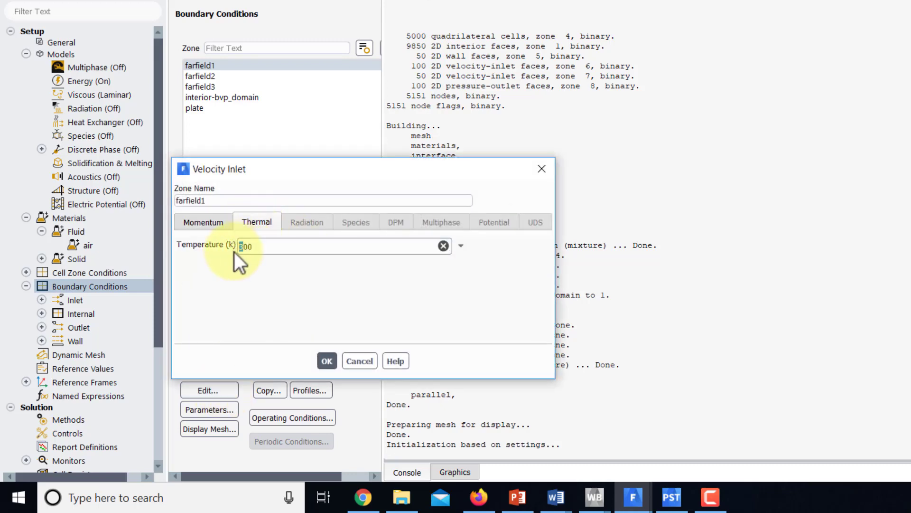
type("4")
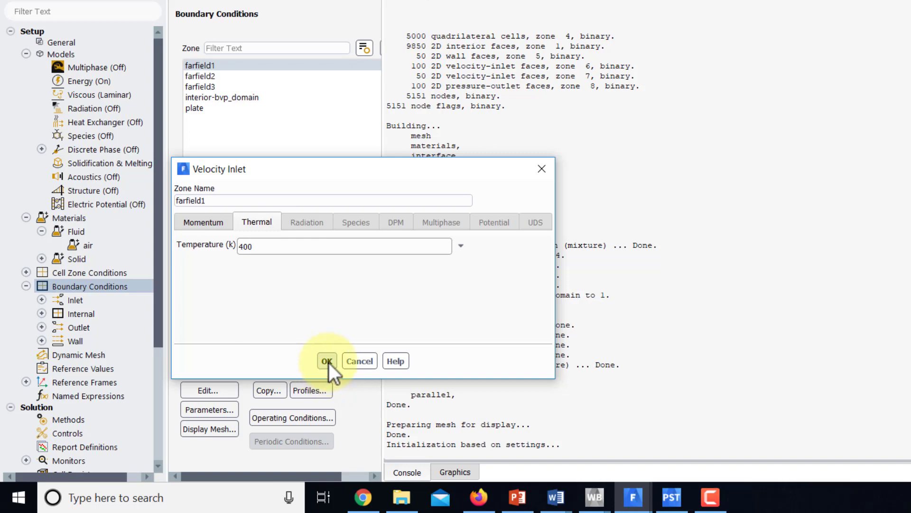
left_click(327, 361)
Set the farfield2 inlet thermal temperature to 400 K and review the slide's conditions.
left_click(230, 76)
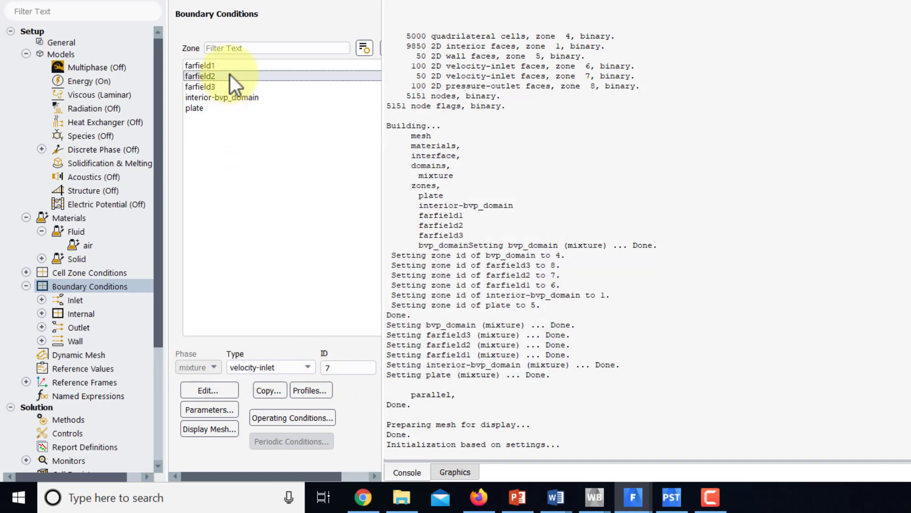
left_click(212, 391)
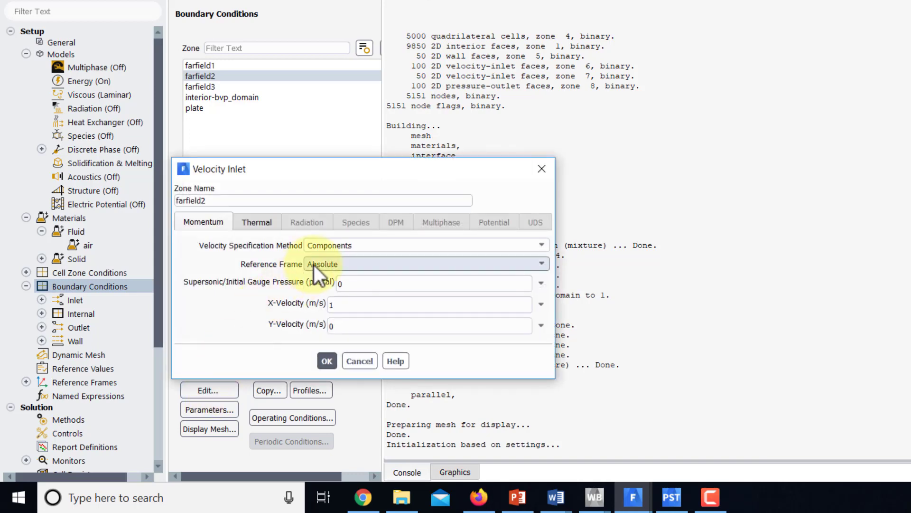
left_click(265, 221)
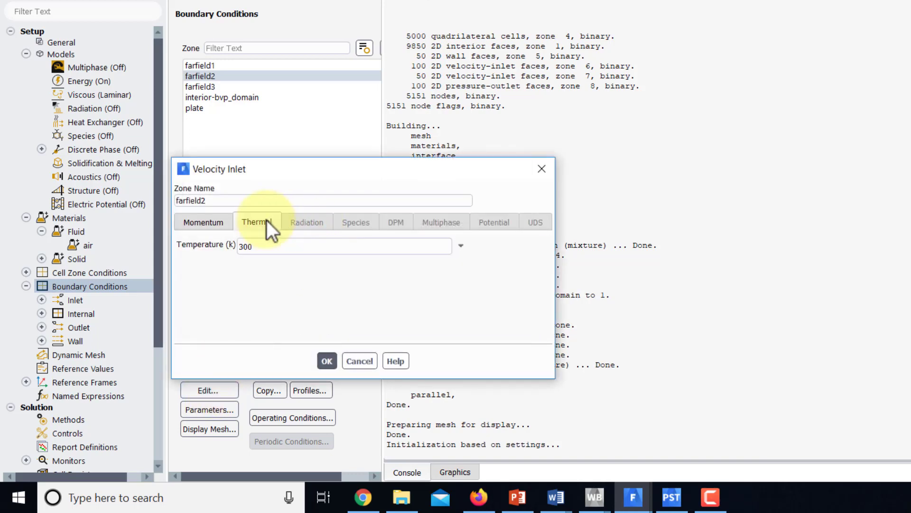
left_click_drag(245, 250, 239, 253)
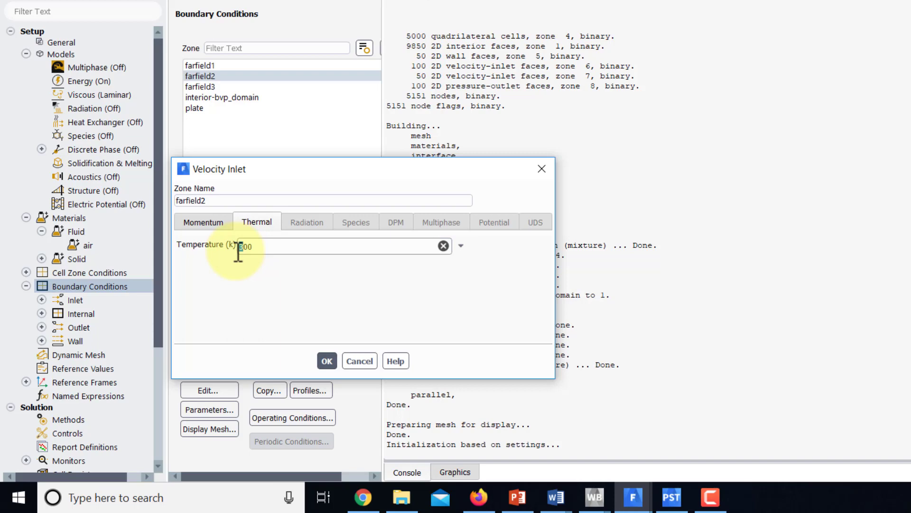
type("4")
left_click(326, 361)
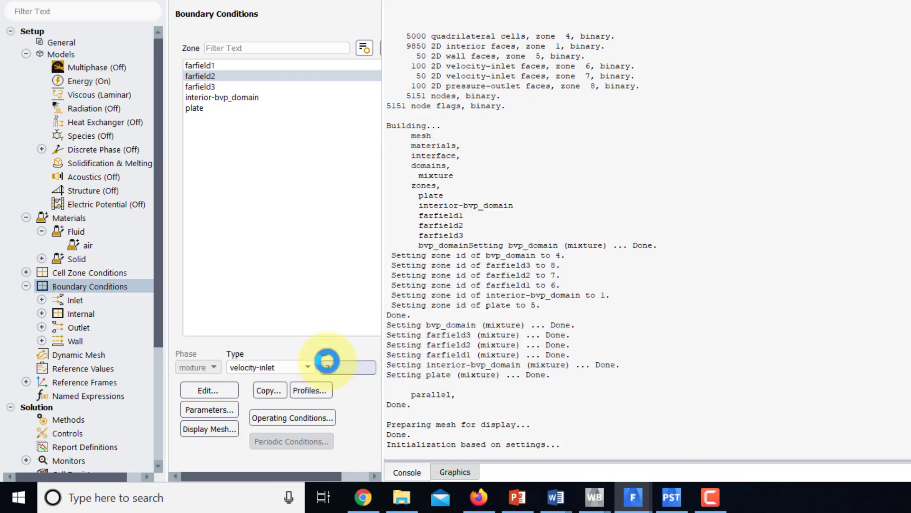
key("alt+Tab")
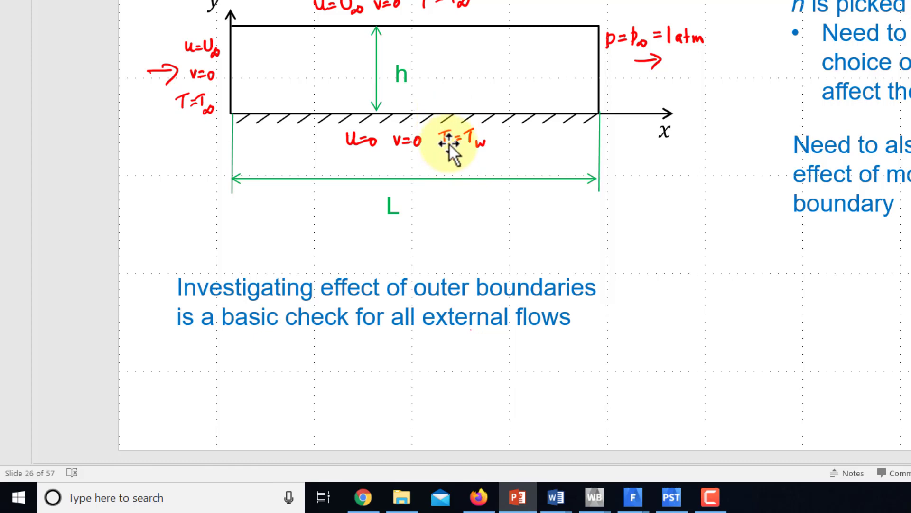
key("alt+Tab")
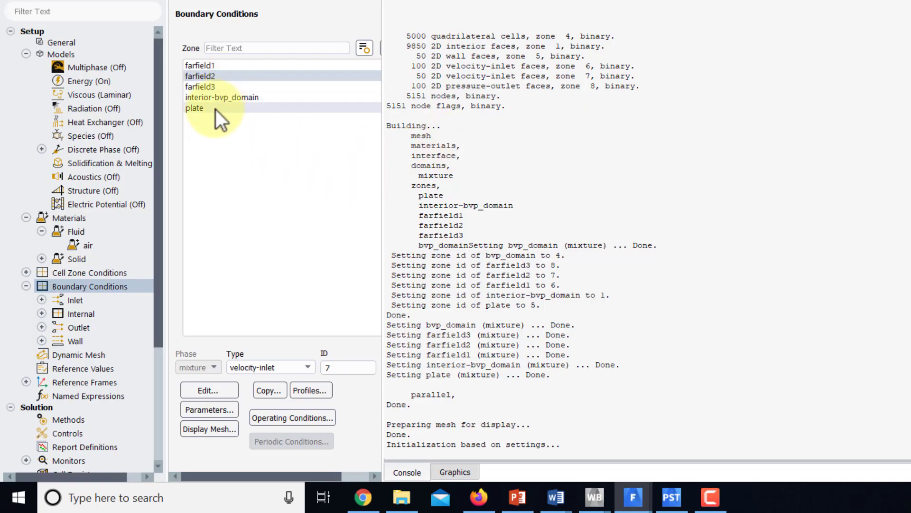
Change the plate wall's thermal condition to a fixed temperature of 300 K.
left_click(216, 109)
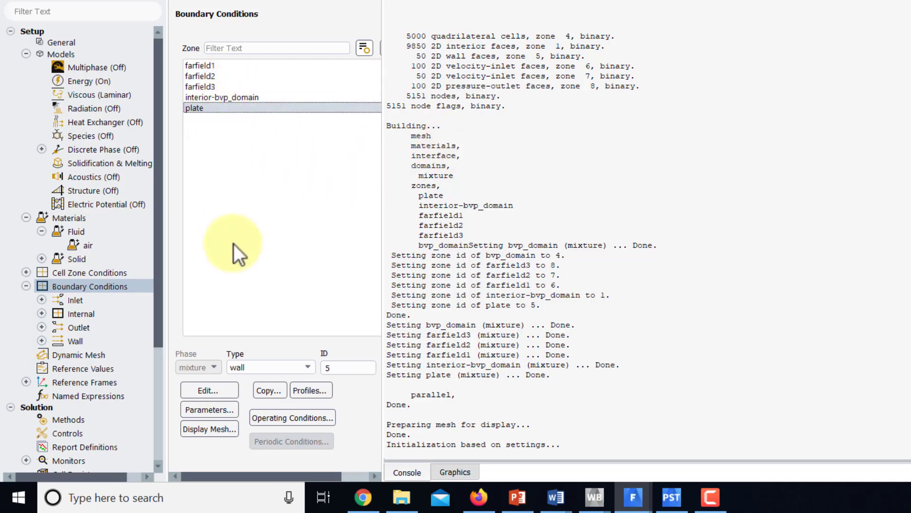
left_click(223, 390)
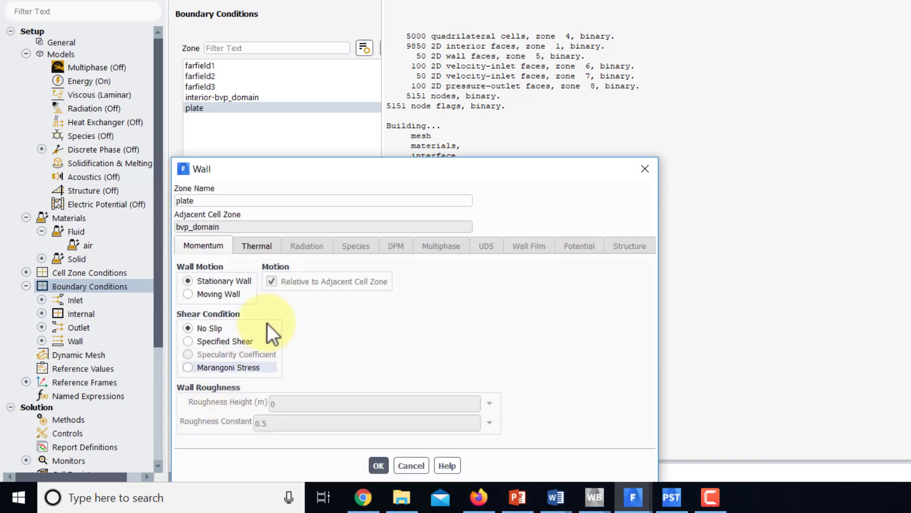
left_click(258, 246)
left_click(443, 281)
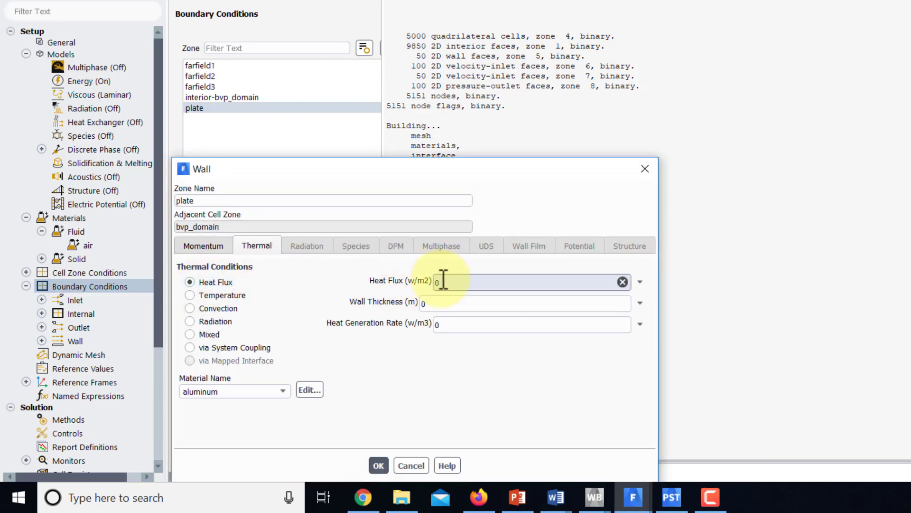
left_click(192, 295)
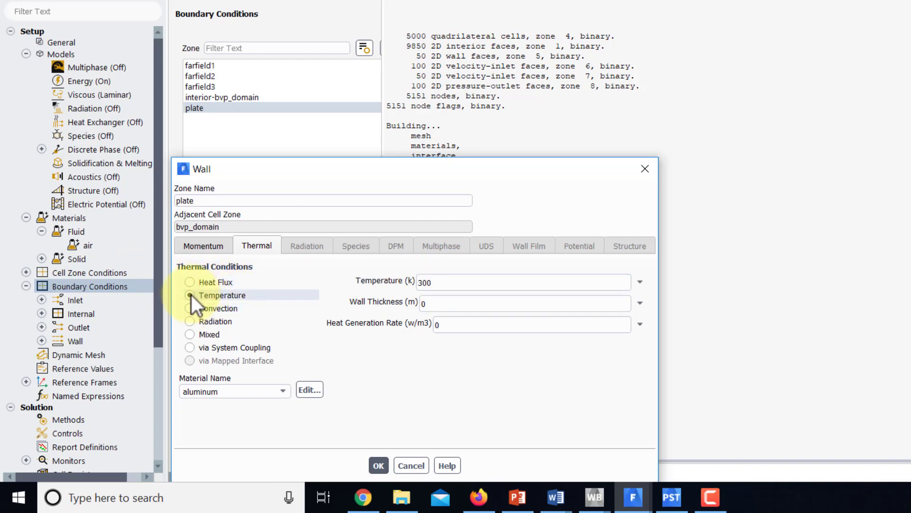
mouse_move(527, 303)
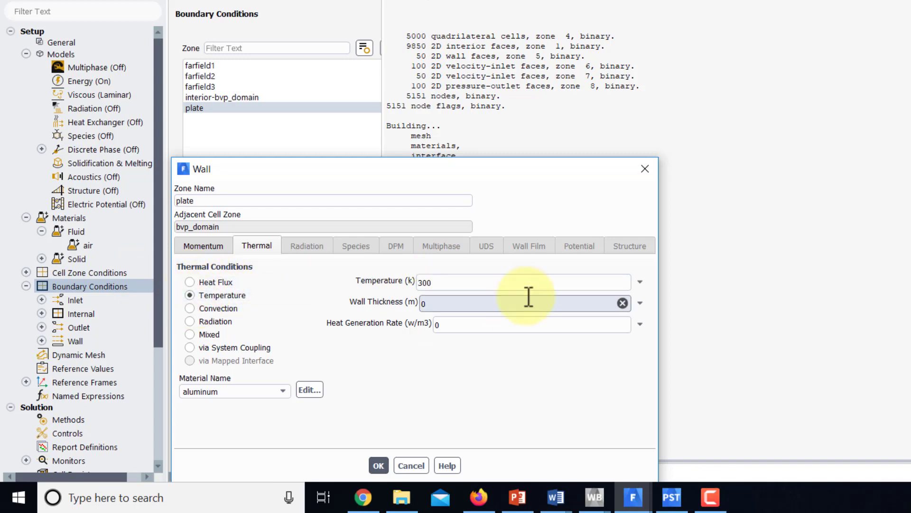
left_click(379, 465)
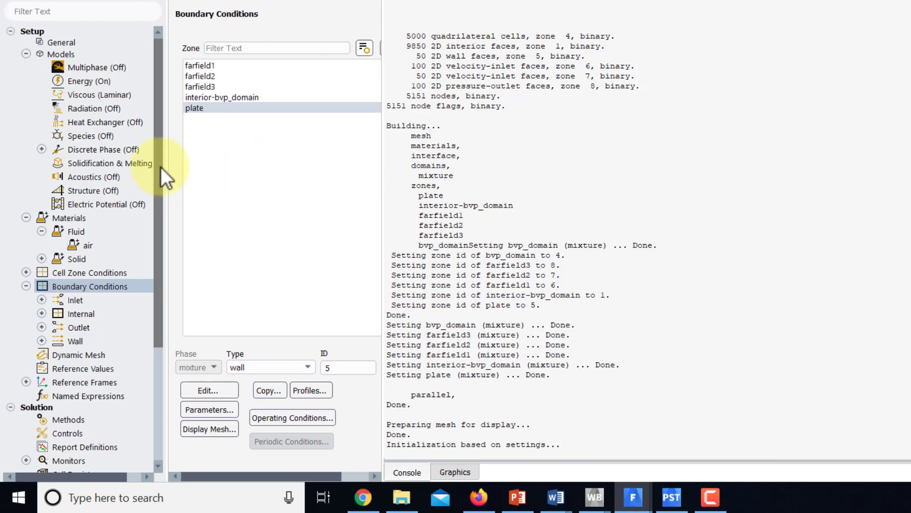
left_click_drag(159, 167, 167, 263)
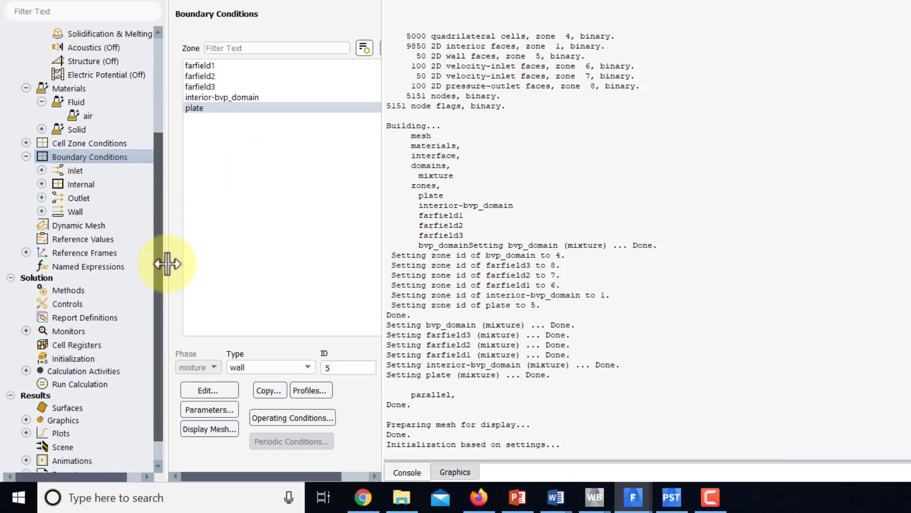
Initialize the solution with temperature 400 K, discarding existing data, and go to Run Calculation.
left_click(69, 361)
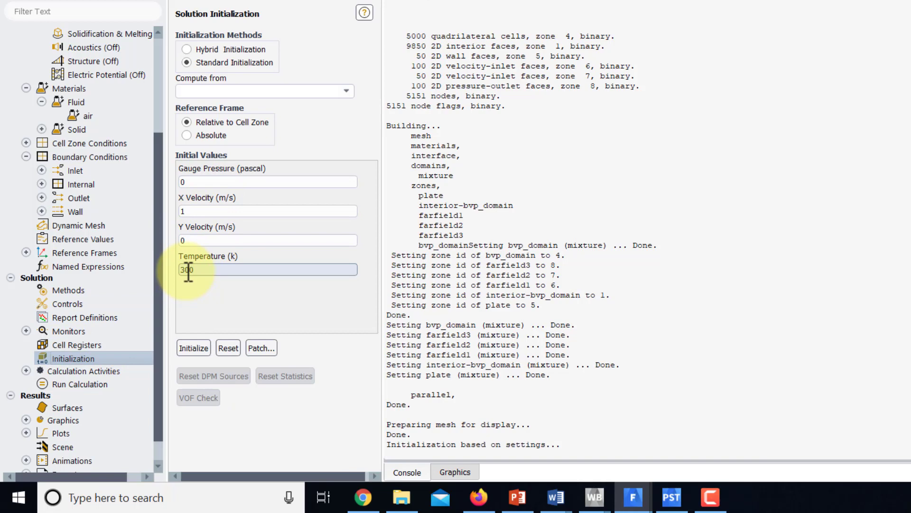
left_click_drag(186, 273, 175, 275)
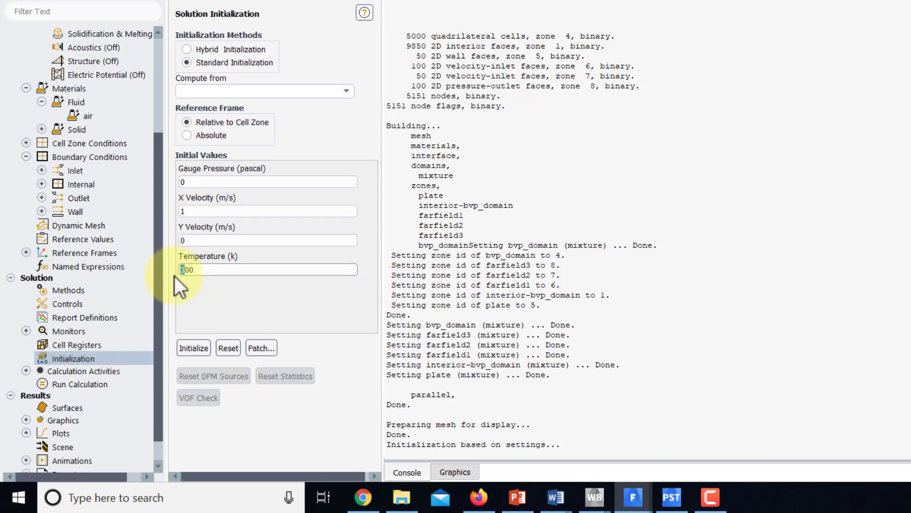
type("4004")
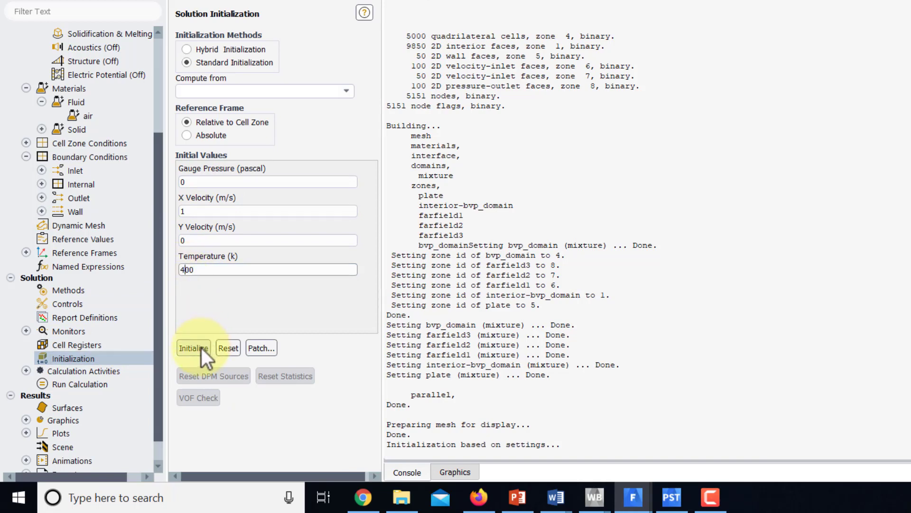
left_click(202, 348)
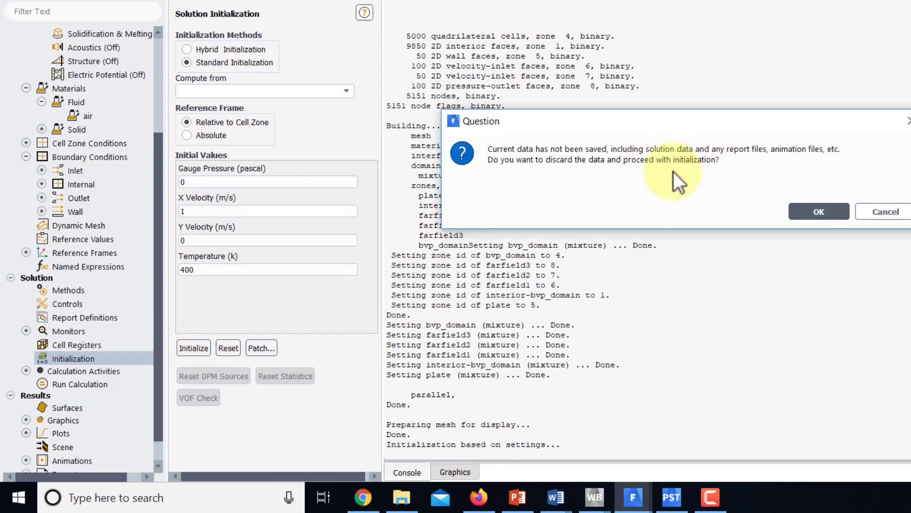
left_click(819, 212)
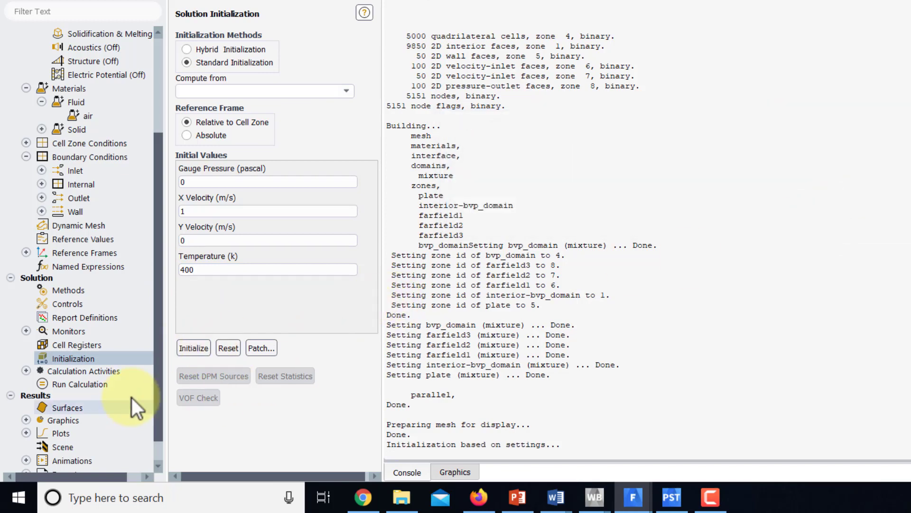
left_click(84, 386)
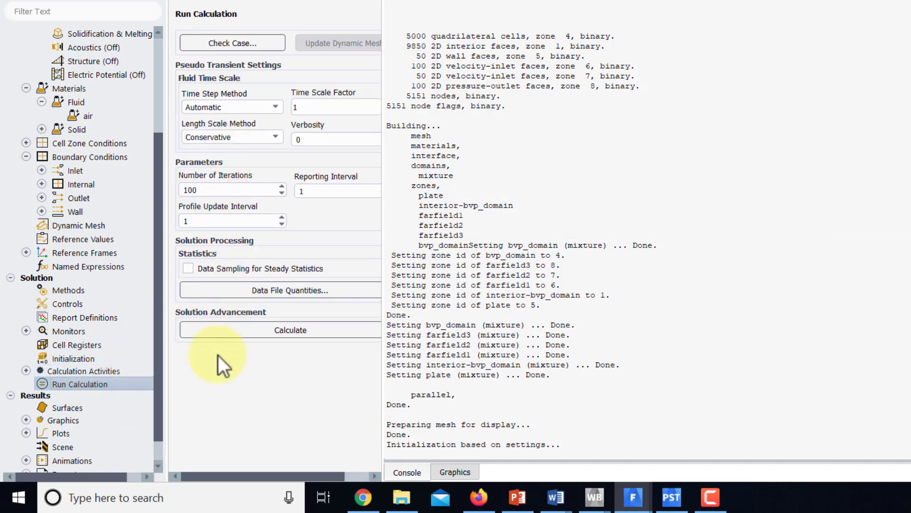
Calculate until convergence and dismiss the Calculation complete notice.
left_click(243, 333)
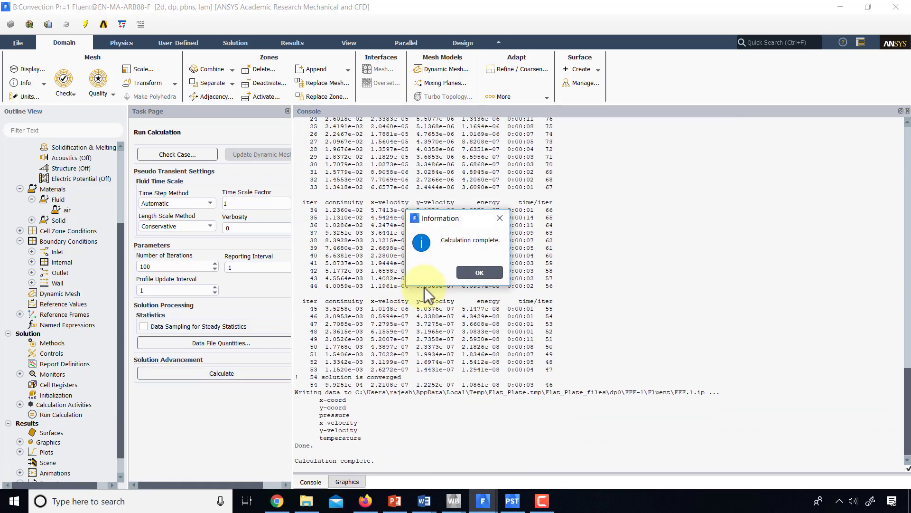
left_click(480, 273)
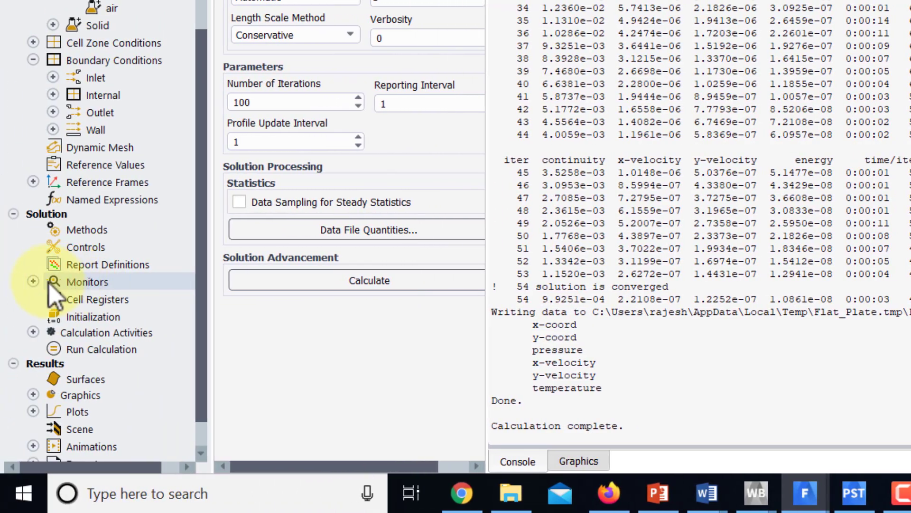
Set the residual absolute criteria for continuity, x-velocity and y-velocity to 1e-6.
left_click(33, 283)
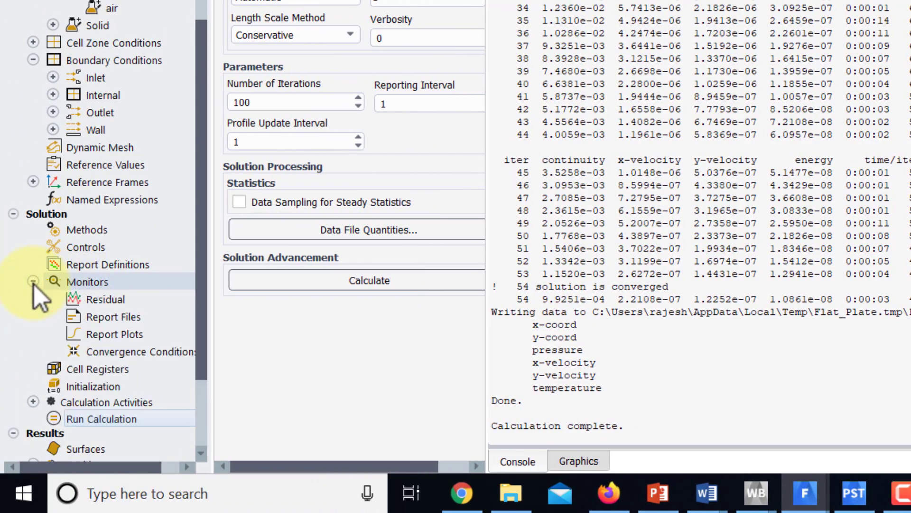
double_click(122, 300)
double_click(728, 142)
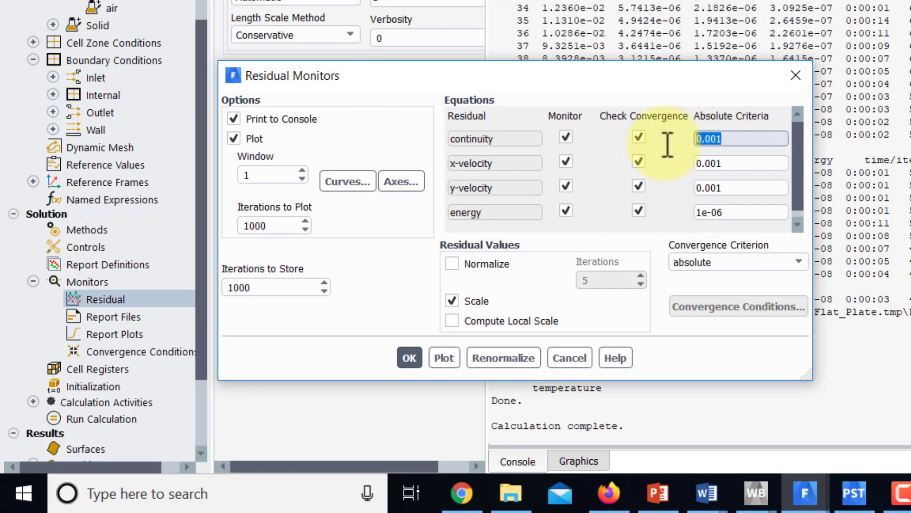
type("1e-6")
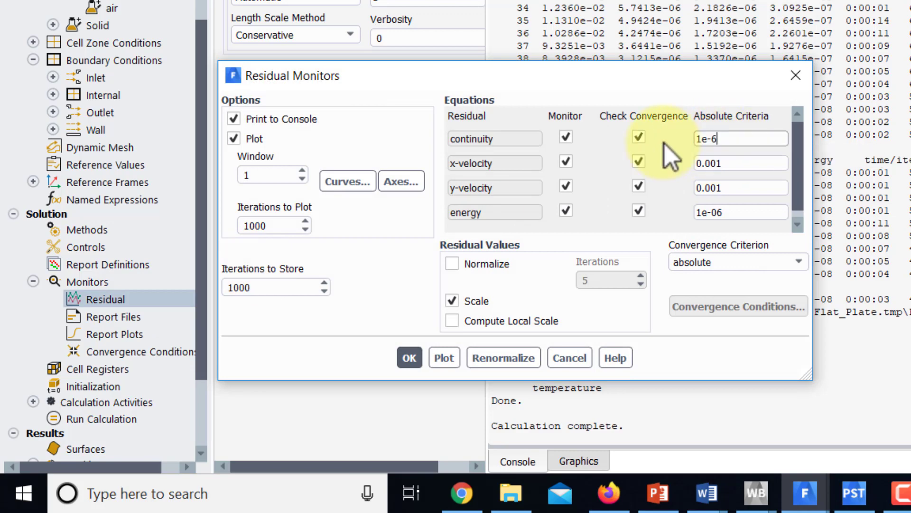
double_click(729, 162)
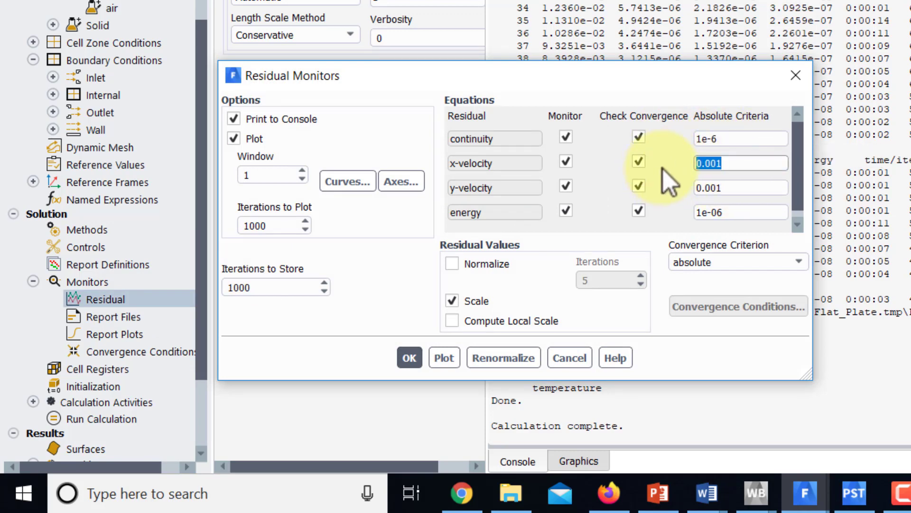
type("1e-6")
double_click(748, 192)
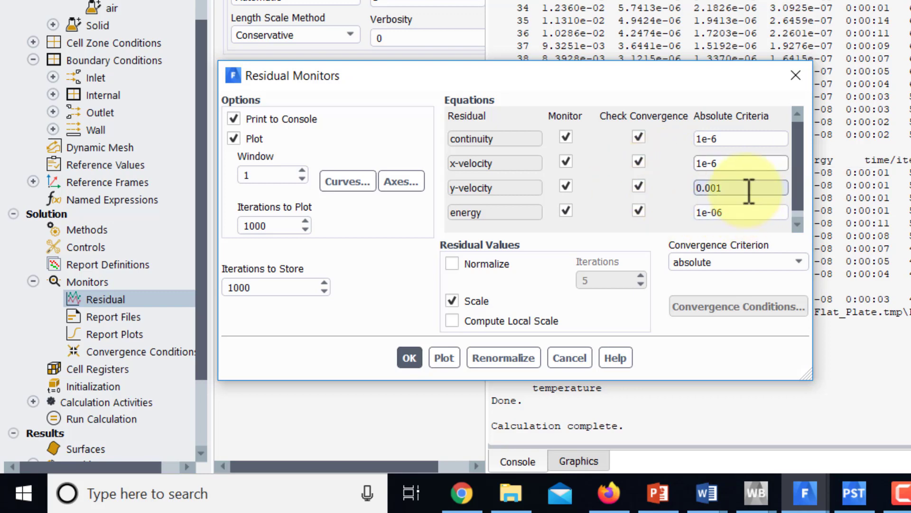
type("1e-")
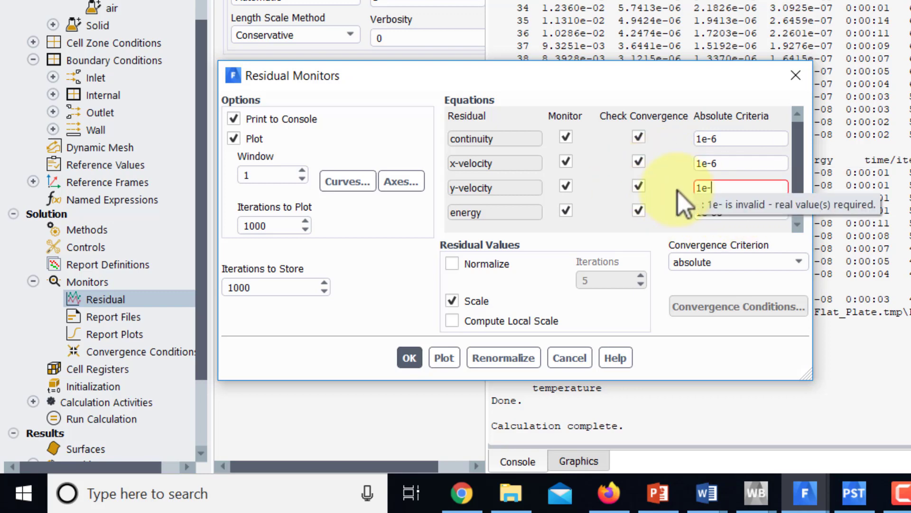
type("6")
left_click(410, 359)
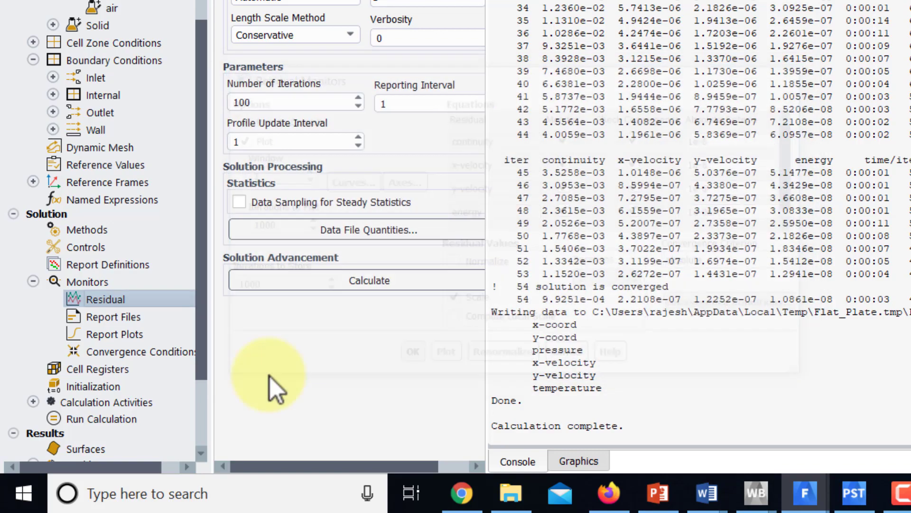
Recalculate with the changed settings applied to this run, converging at iteration 95 below 1e-6.
left_click(77, 422)
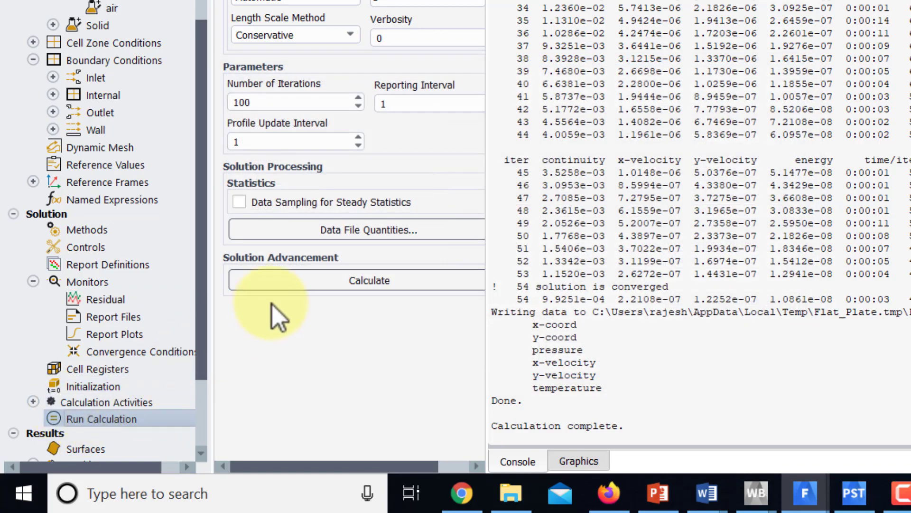
left_click(294, 280)
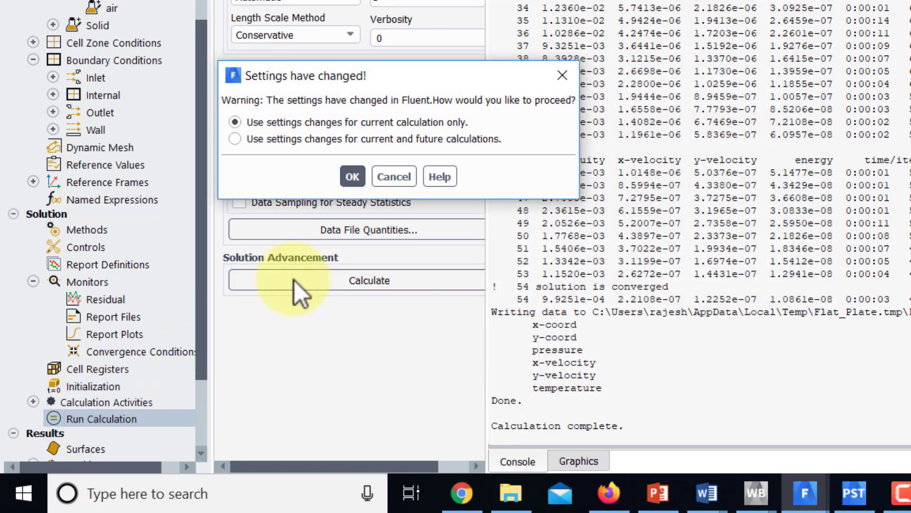
left_click(361, 174)
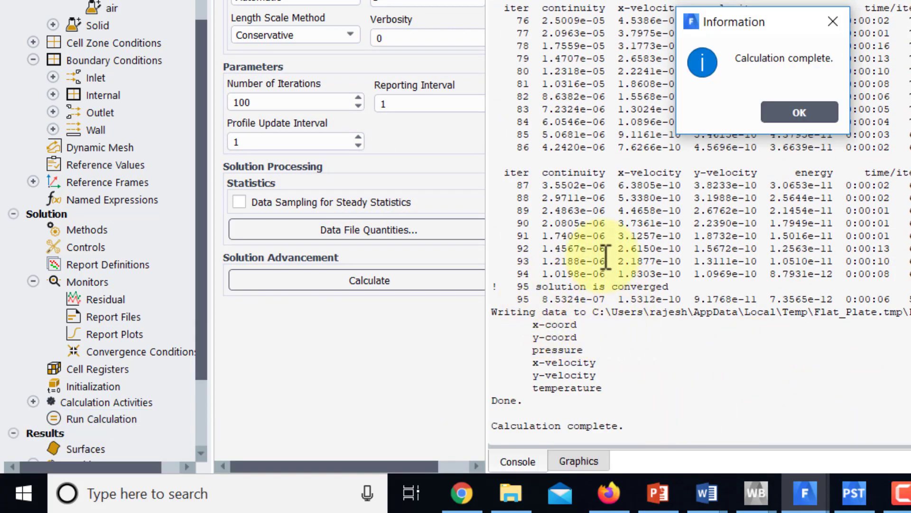
left_click(804, 111)
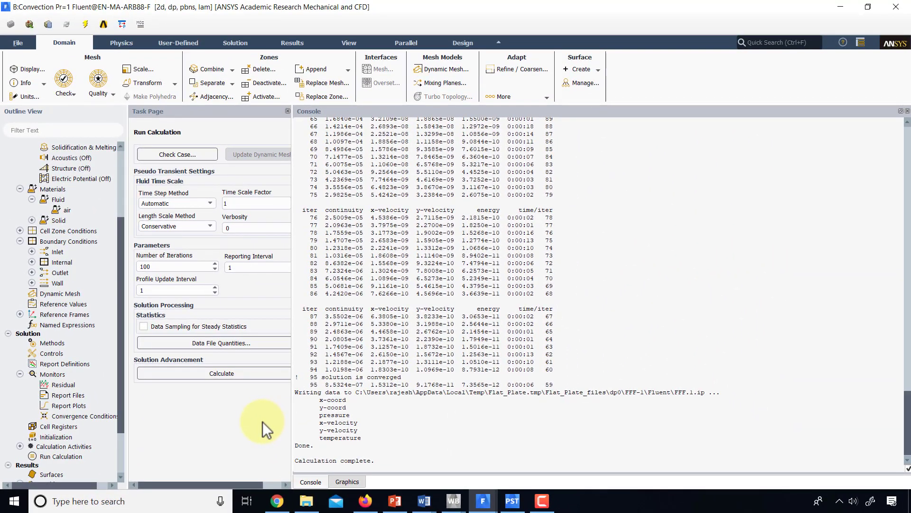
Review the lecture slides up to slide 28 on velocity and pressure at cell centers.
key("alt+Tab")
key("Page_Up")
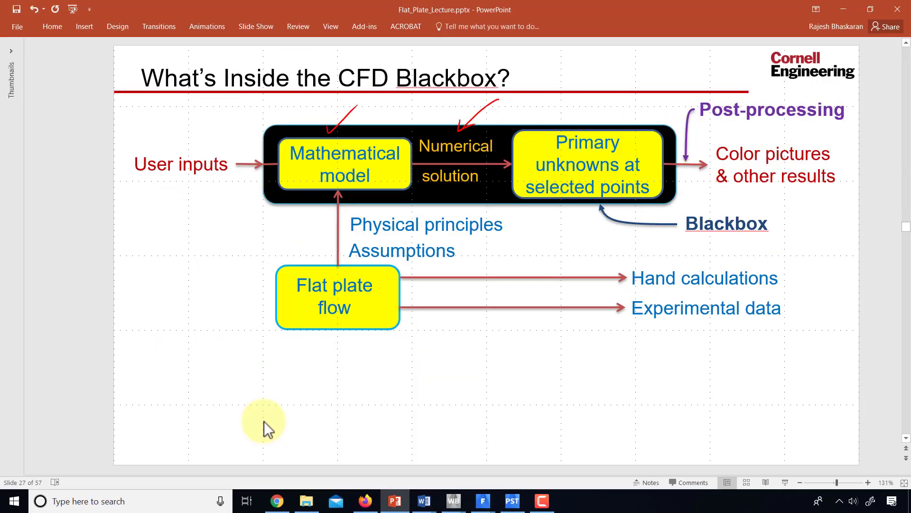
key("Page_Down")
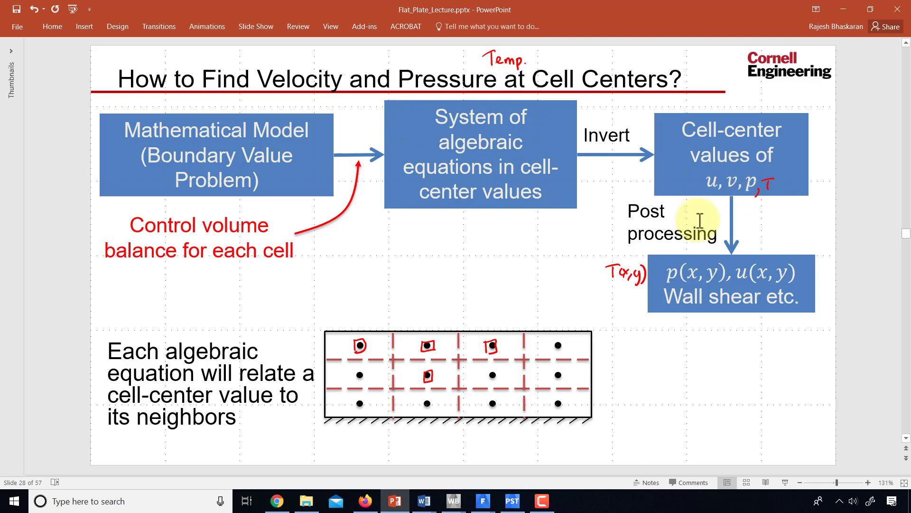
Return to the converged Fluent case and save the project via File > Save Project.
key("alt+Tab")
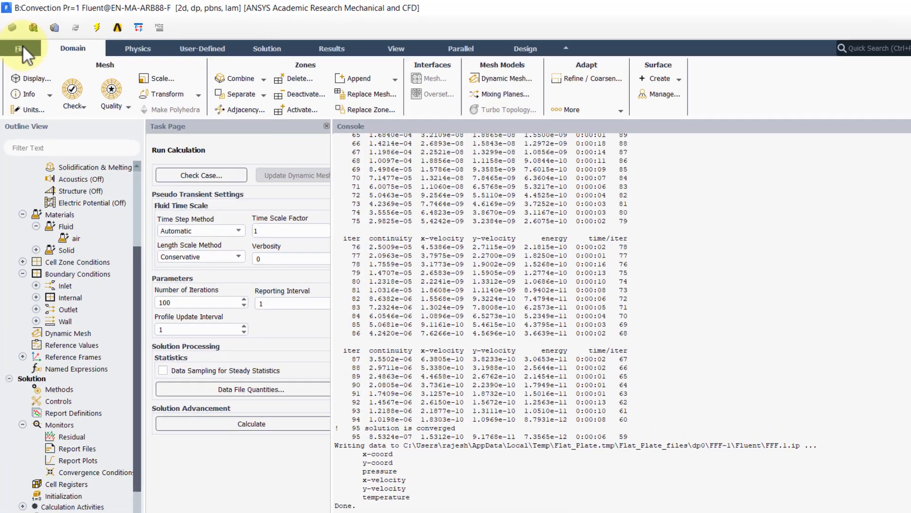
left_click(19, 46)
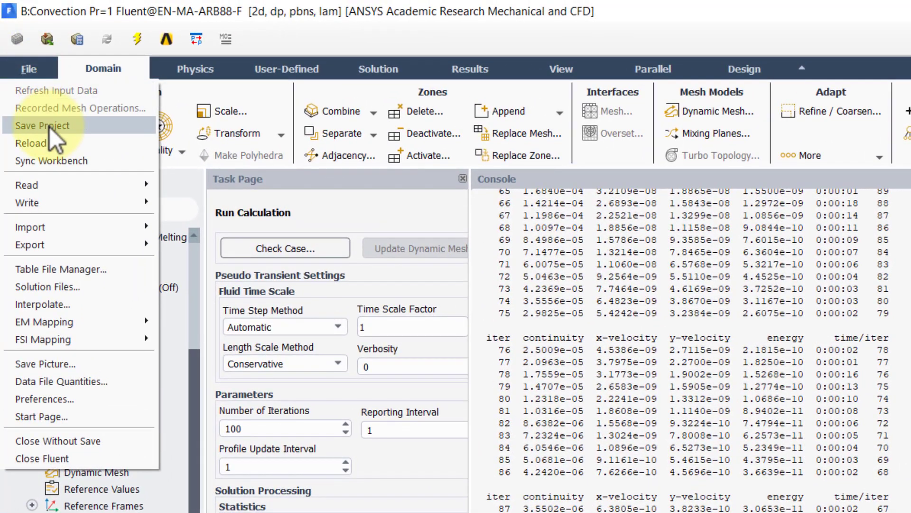
left_click(30, 77)
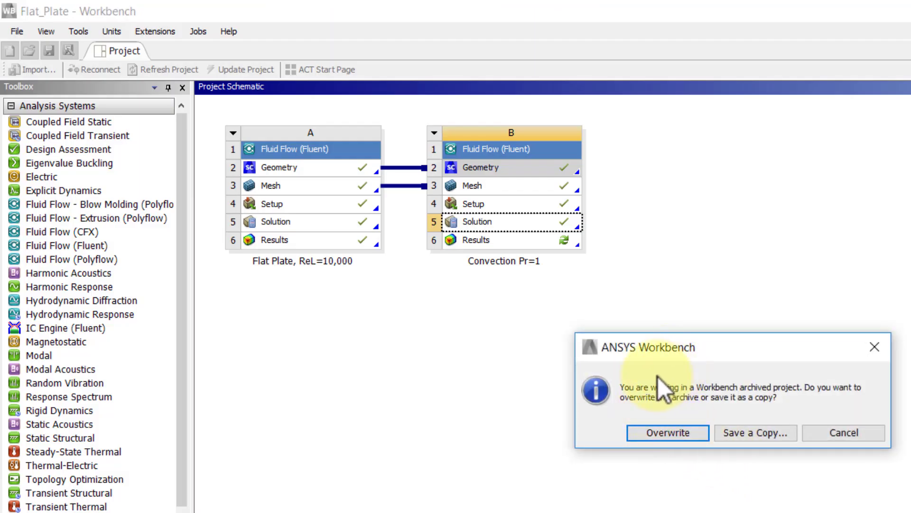
Overwrite the project archive, including result/solution files and imported files.
left_click(679, 435)
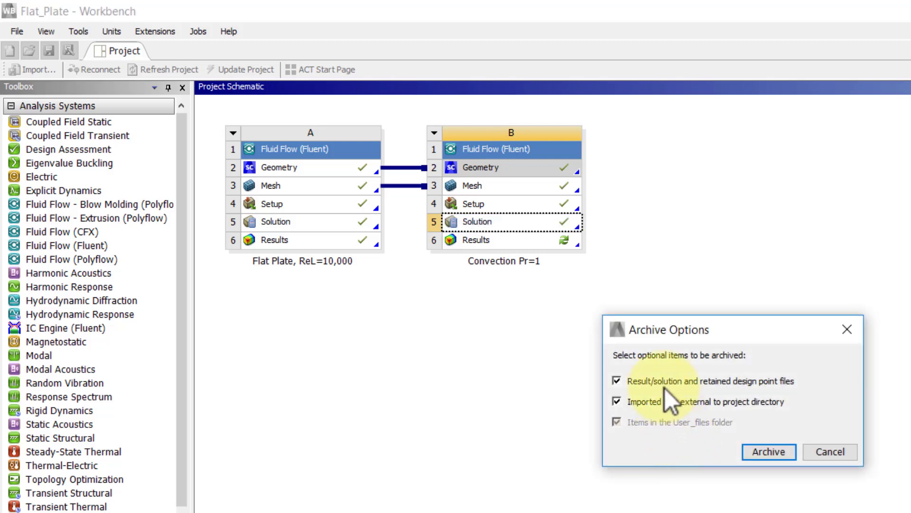
left_click(761, 452)
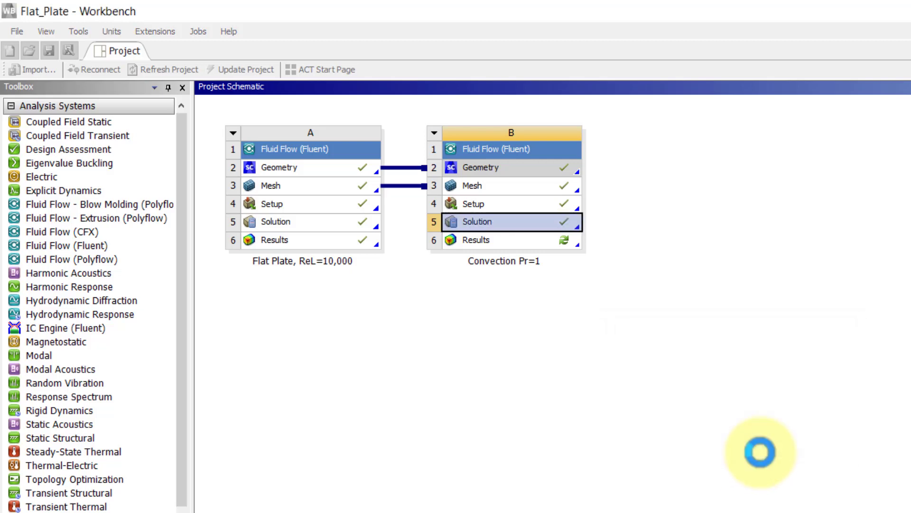